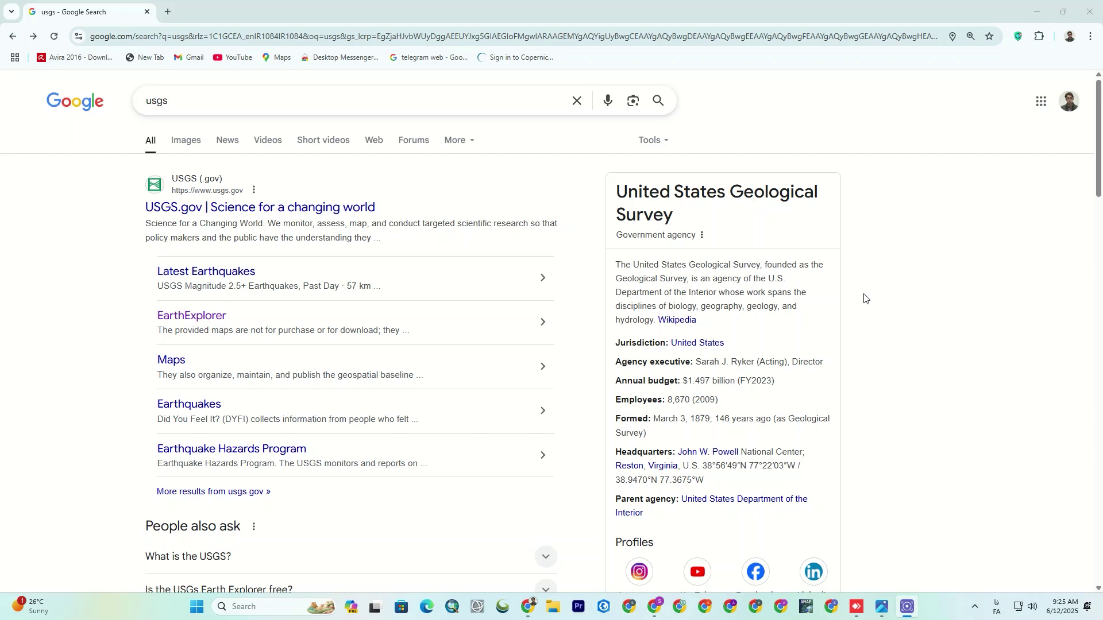
Open USGS EarthExplorer from the EarthExplorer sitelink under the USGS.gov search result.
{"action": "left_click_drag", "start_coordinate": [171, 101], "coordinate": [117, 108]}
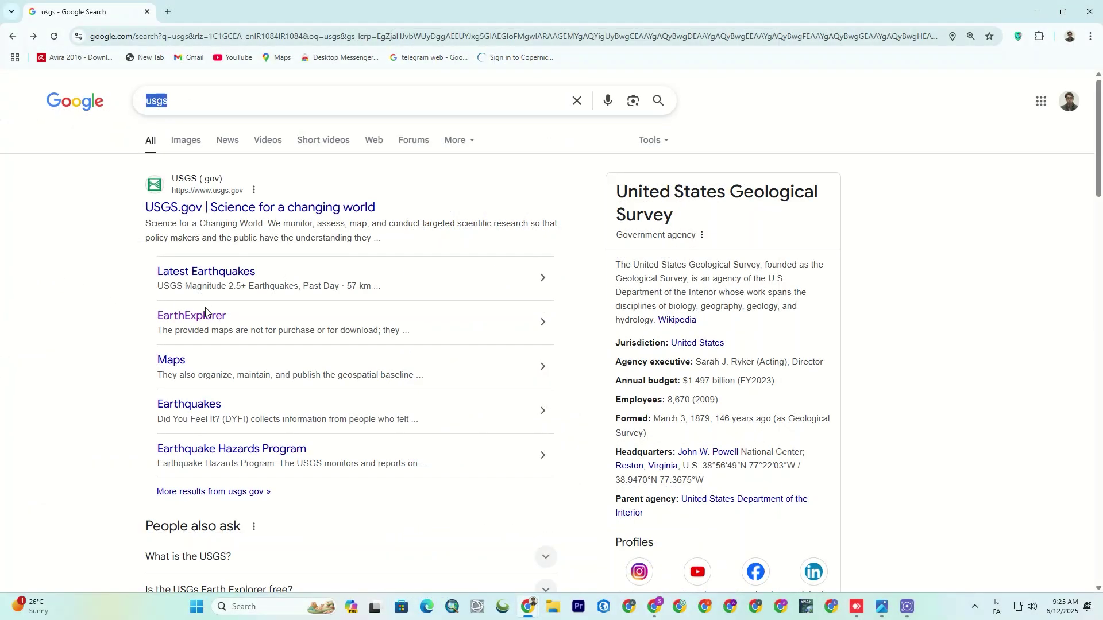
{"action": "left_click", "coordinate": [223, 320]}
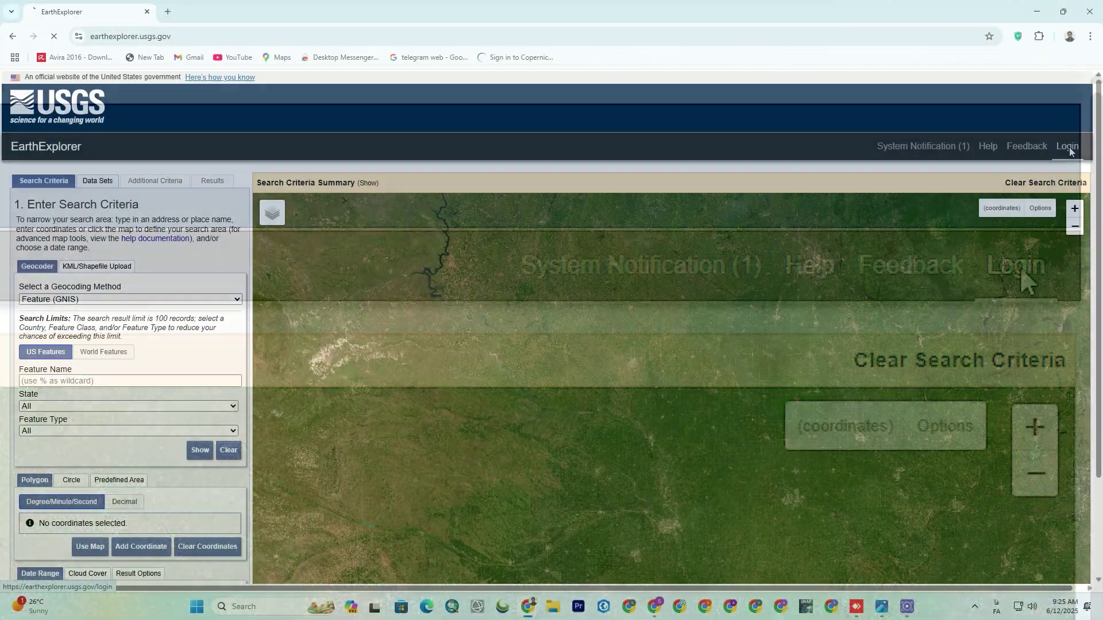
Log in to the USGS account through the EROS sign-in page.
{"action": "left_click", "coordinate": [1021, 274]}
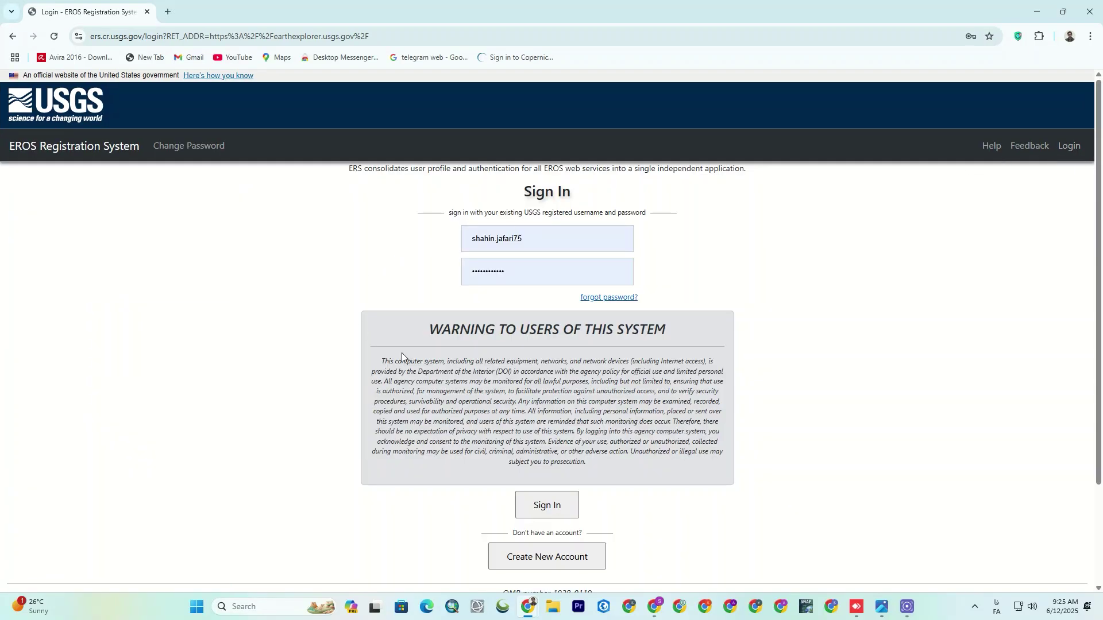
{"action": "scroll", "coordinate": [497, 374], "scroll_direction": "down", "scroll_amount": 3}
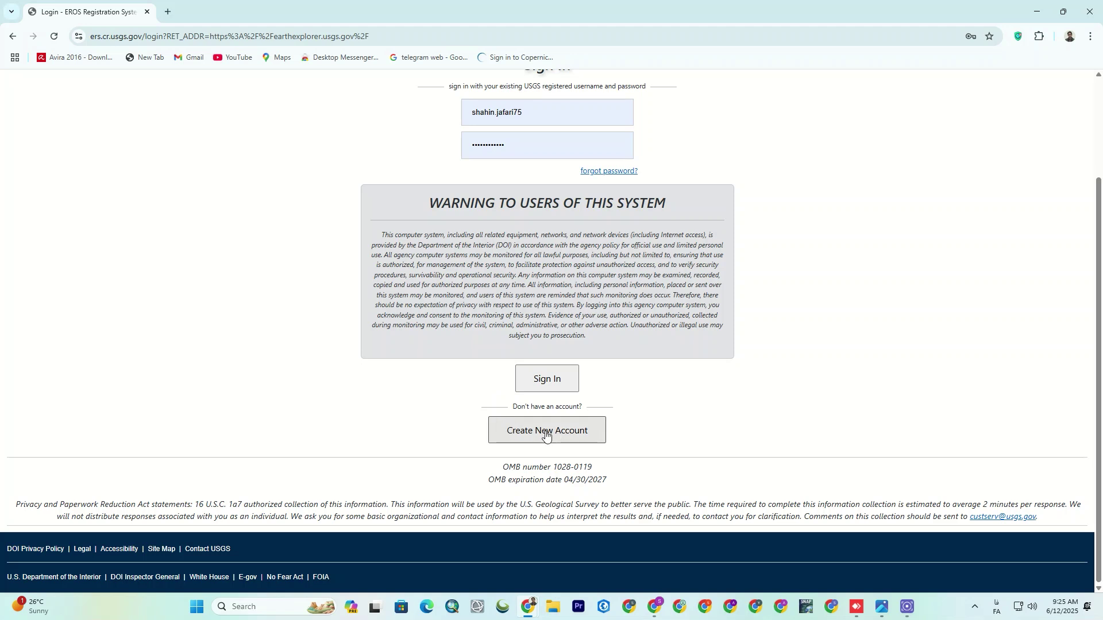
{"action": "left_click", "coordinate": [546, 385]}
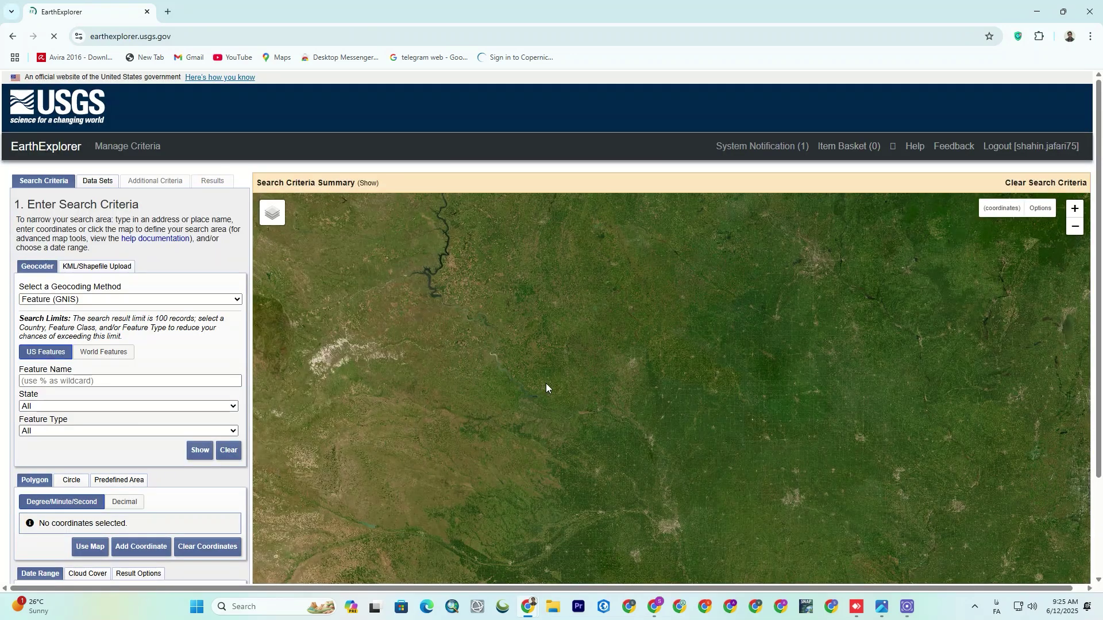
Outline a four-corner search polygon around Lake Bolsena on the Lazio coast.
{"action": "scroll", "coordinate": [382, 270], "scroll_direction": "down", "scroll_amount": 1}
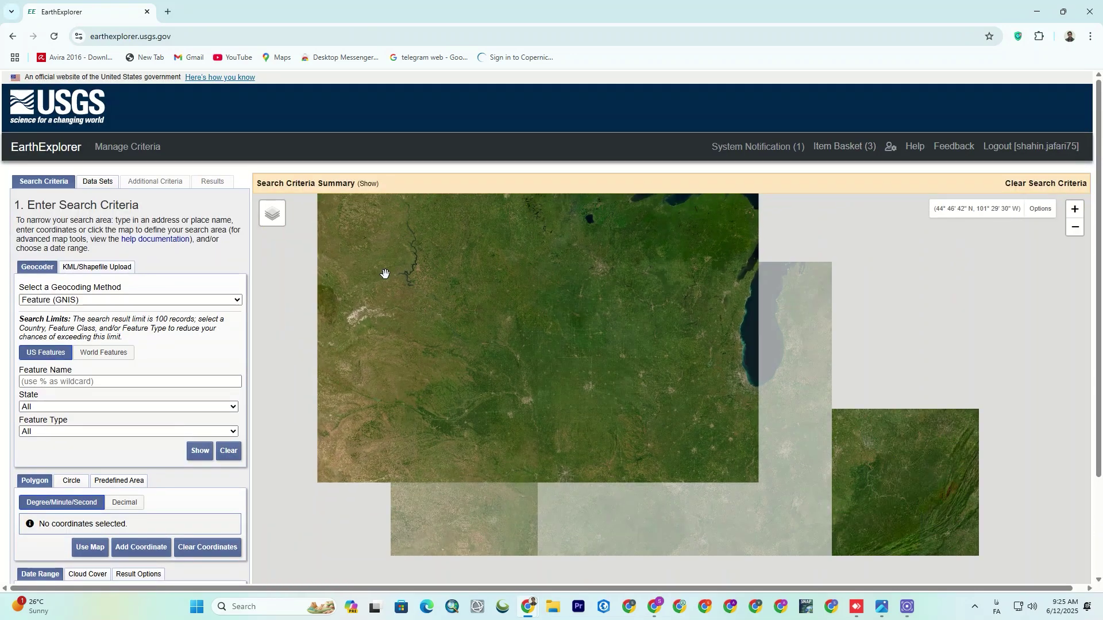
{"action": "scroll", "coordinate": [426, 305], "scroll_direction": "down", "scroll_amount": 1}
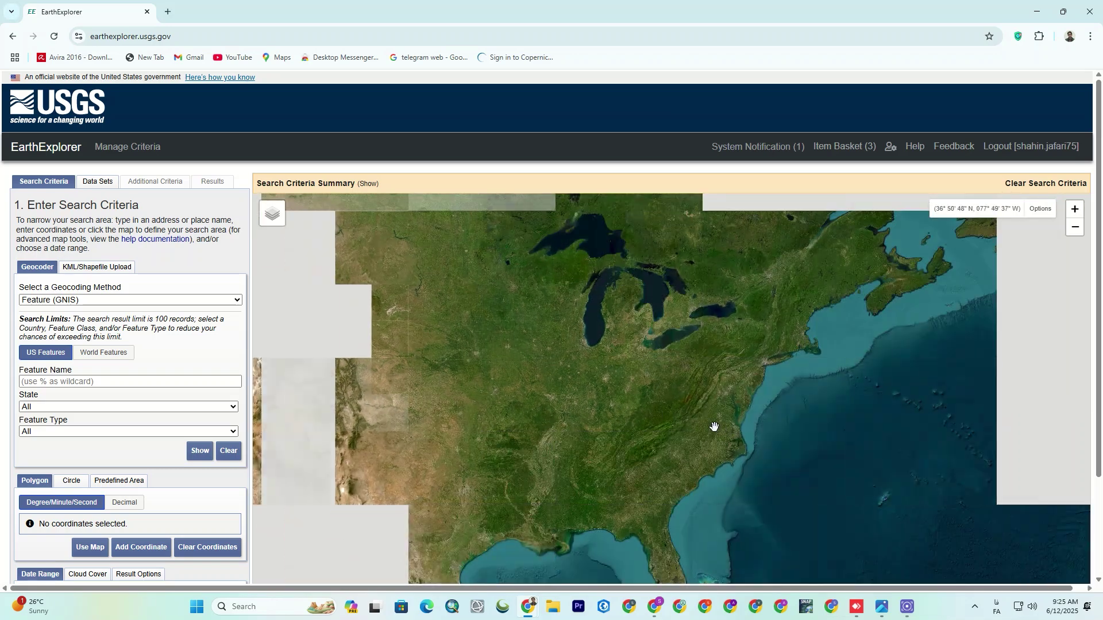
{"action": "scroll", "coordinate": [581, 374], "scroll_direction": "down", "scroll_amount": 1}
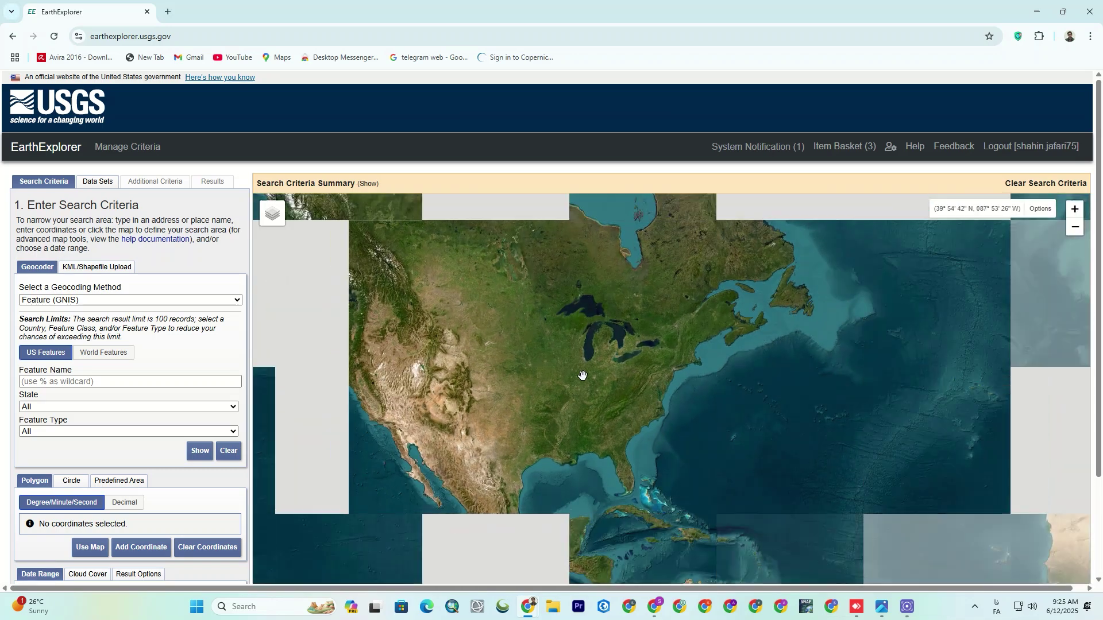
{"action": "scroll", "coordinate": [533, 356], "scroll_direction": "down", "scroll_amount": 2}
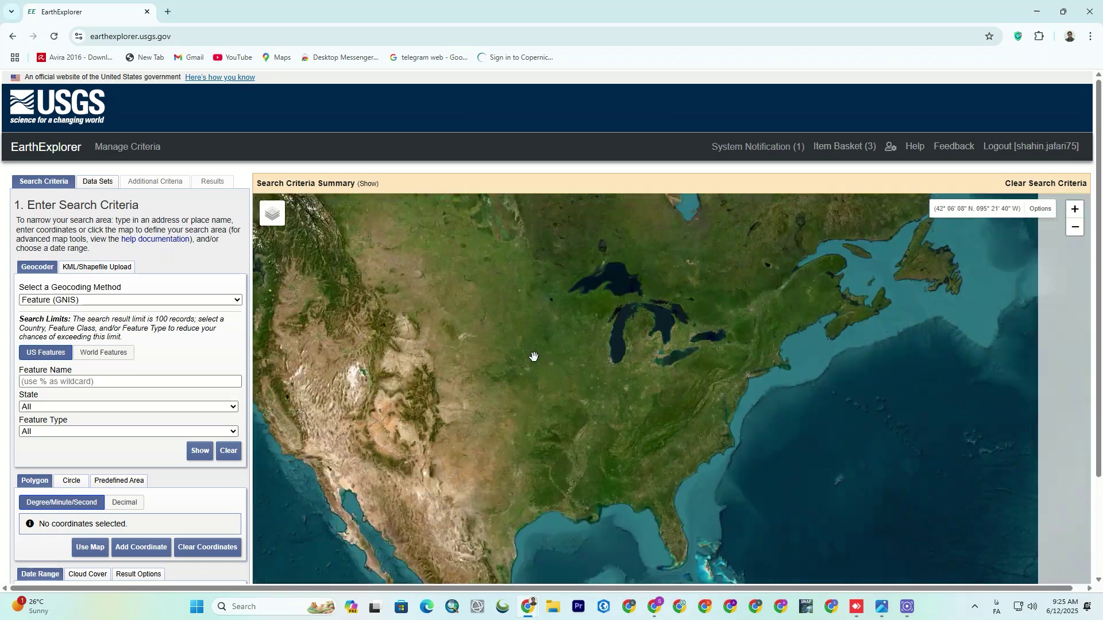
{"action": "scroll", "coordinate": [940, 345], "scroll_direction": "up", "scroll_amount": 2}
{"action": "scroll", "coordinate": [726, 387], "scroll_direction": "up", "scroll_amount": 3}
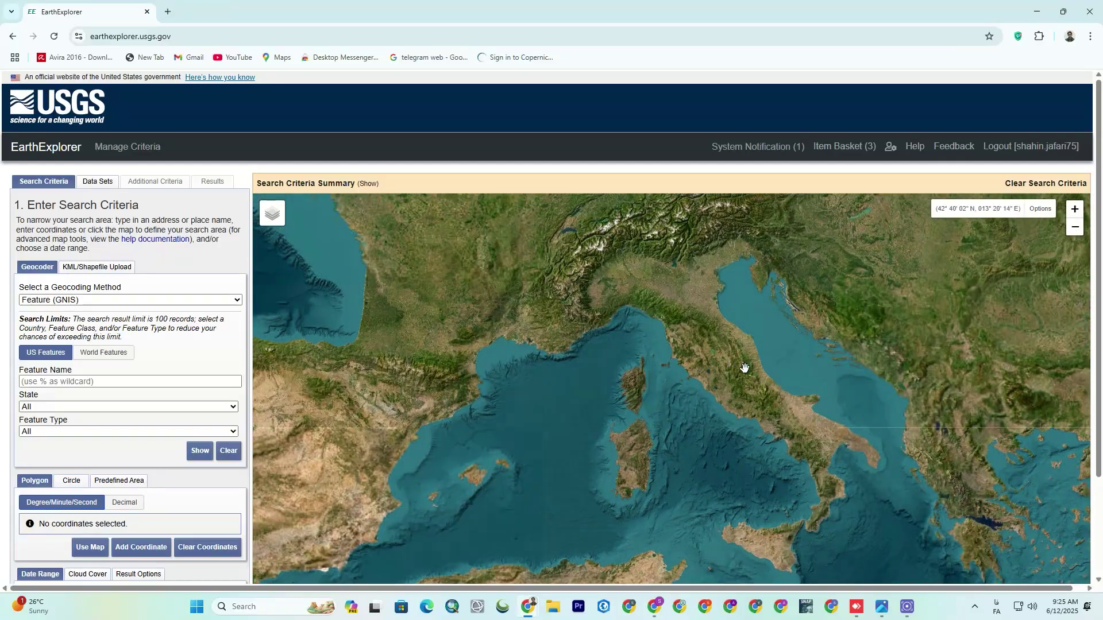
{"action": "scroll", "coordinate": [634, 422], "scroll_direction": "up", "scroll_amount": 1}
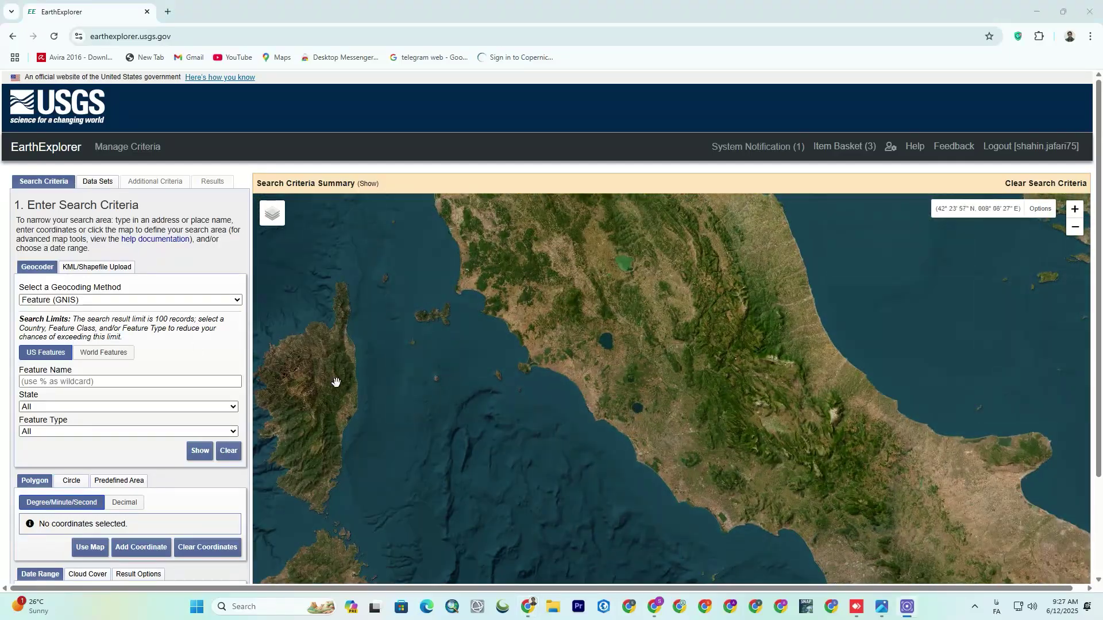
{"action": "scroll", "coordinate": [582, 353], "scroll_direction": "up", "scroll_amount": 1}
{"action": "left_click", "coordinate": [592, 331]}
{"action": "left_click", "coordinate": [491, 382]}
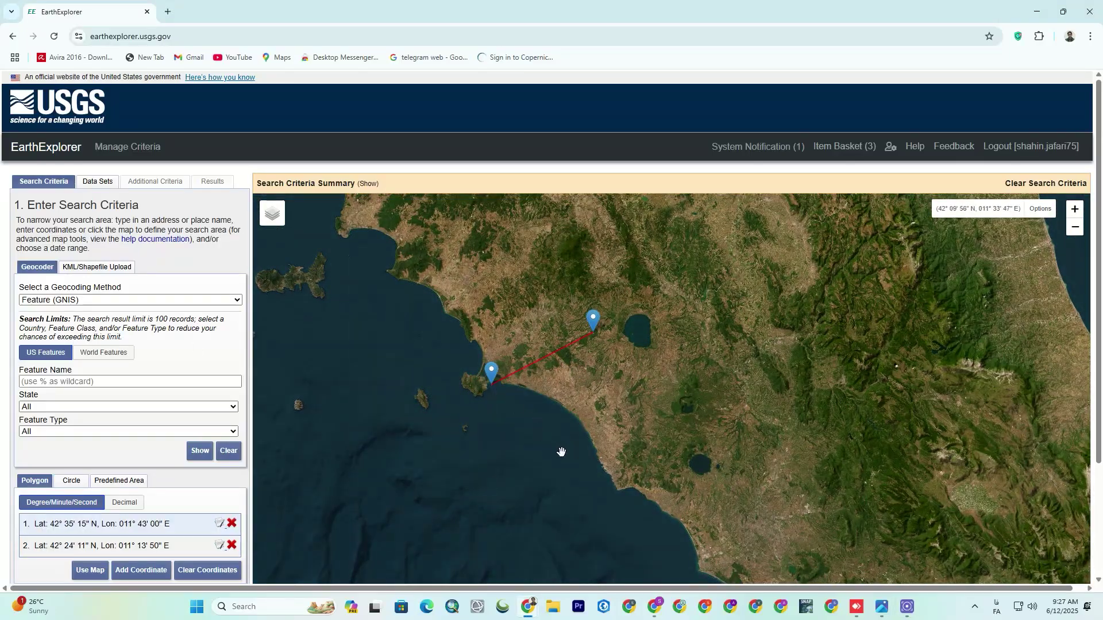
{"action": "left_click", "coordinate": [615, 501]}
{"action": "left_click", "coordinate": [713, 393]}
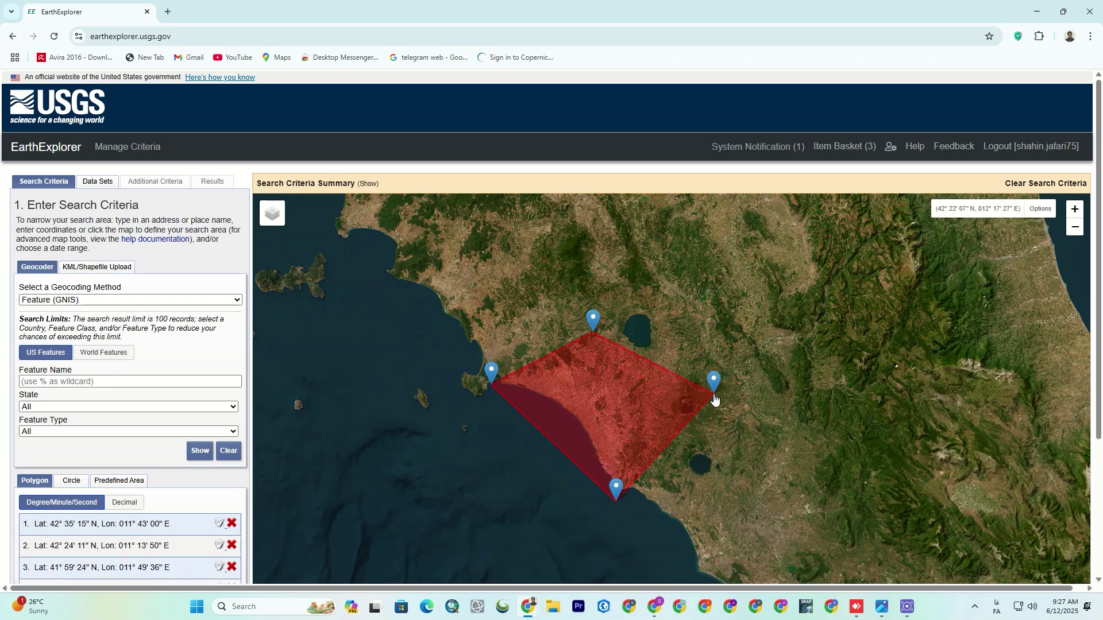
Drag the polygon's northern corner further north to enlarge the search area.
{"action": "left_click_drag", "start_coordinate": [593, 325], "coordinate": [604, 285]}
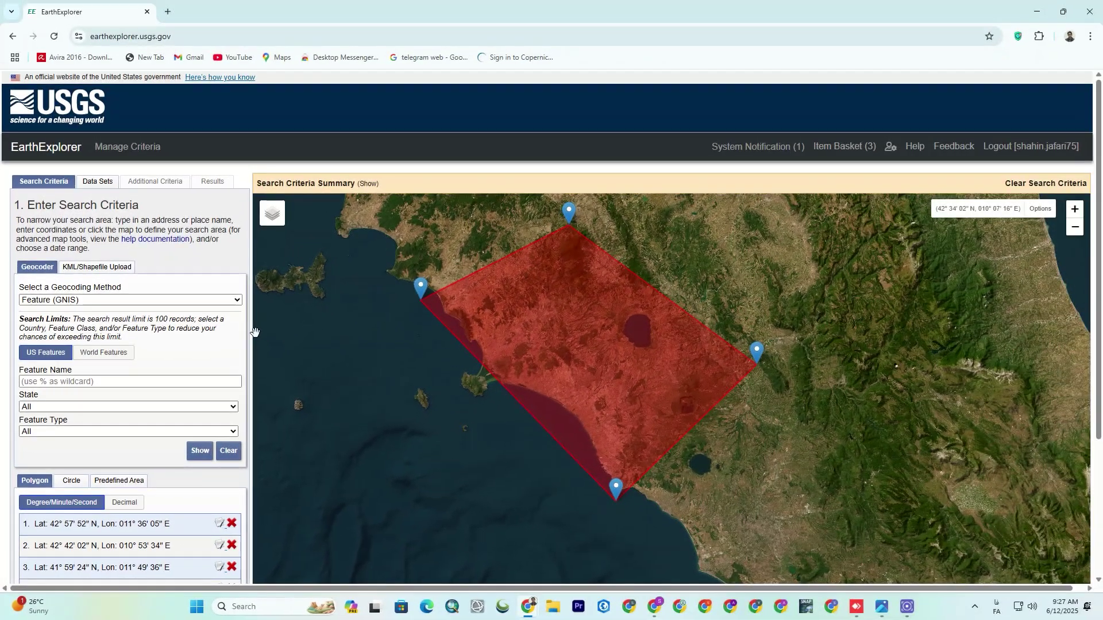
{"action": "scroll", "coordinate": [168, 287], "scroll_direction": "down", "scroll_amount": 1}
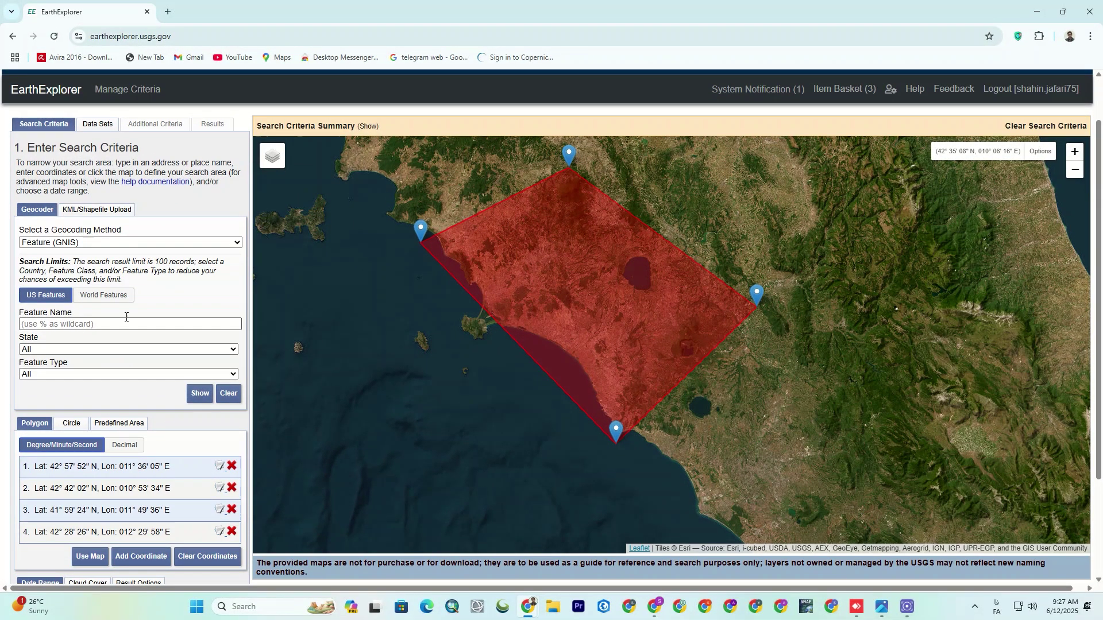
{"action": "scroll", "coordinate": [127, 316], "scroll_direction": "up", "scroll_amount": 1}
Search the data sets for 'SRT' and select all matched SRTM data sets.
{"action": "left_click", "coordinate": [101, 183]}
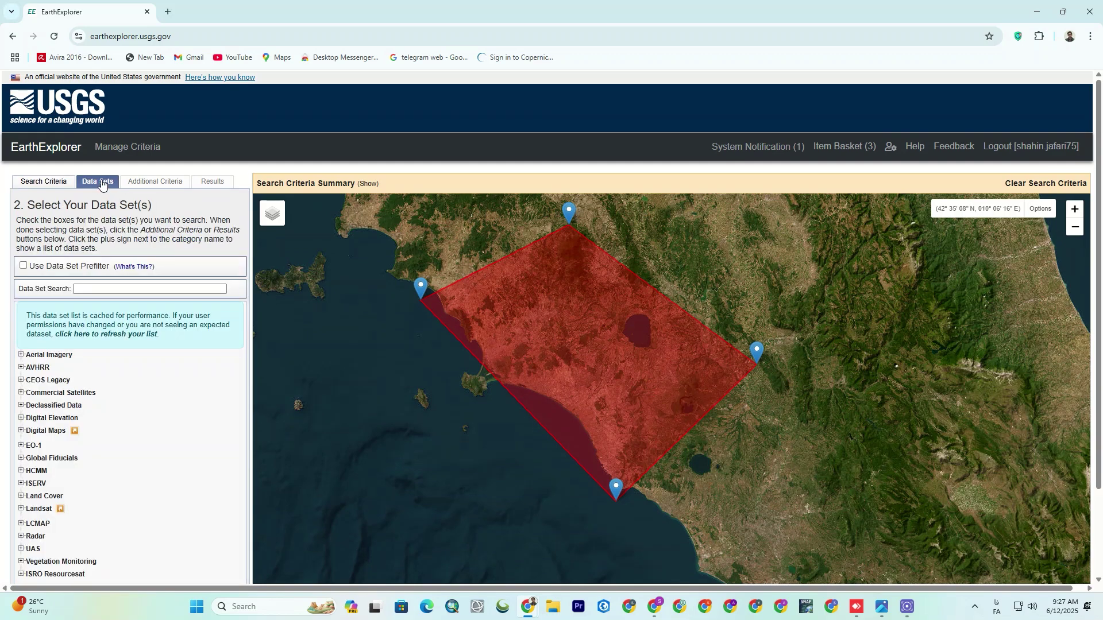
{"action": "left_click", "coordinate": [113, 293]}
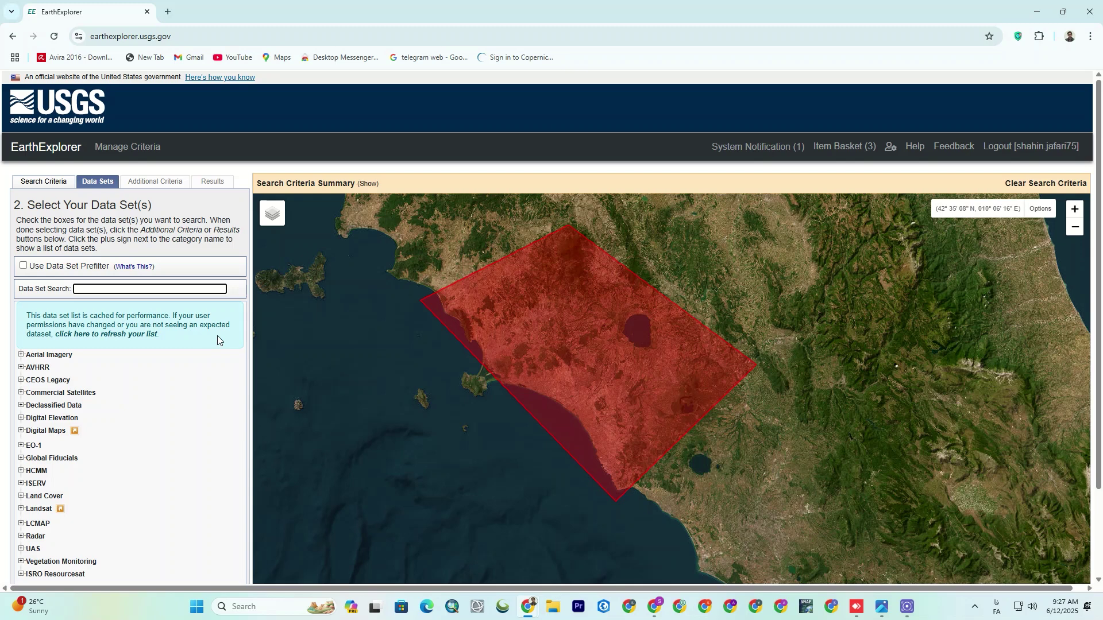
{"action": "type", "text": "ل"}
{"action": "key", "text": "alt+shift"}
{"action": "type", "text": "SRTM"}
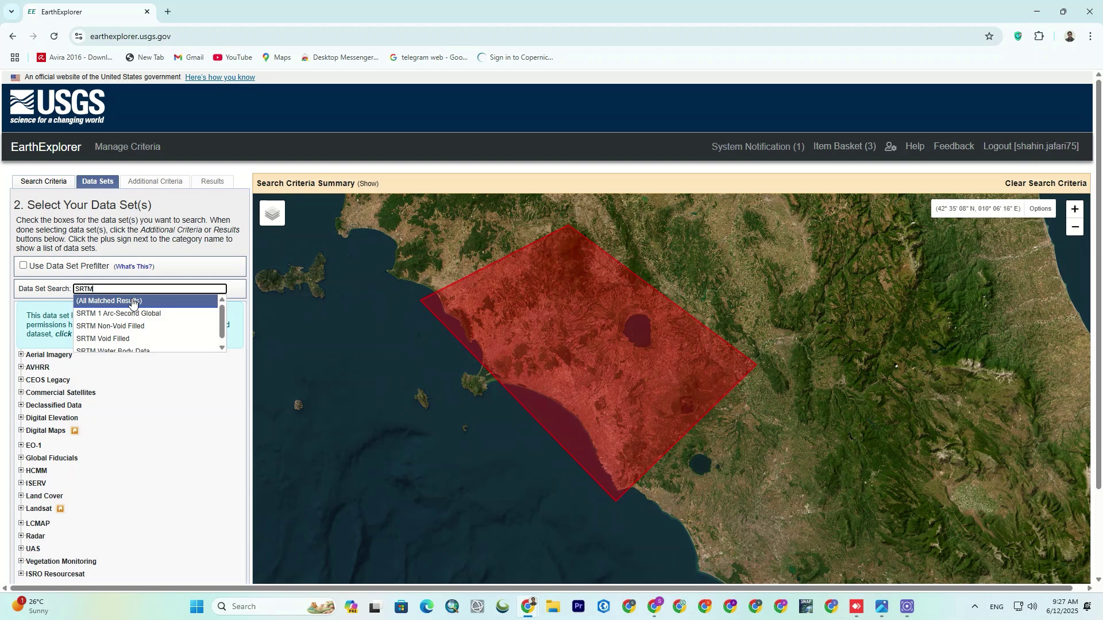
{"action": "left_click", "coordinate": [132, 301]}
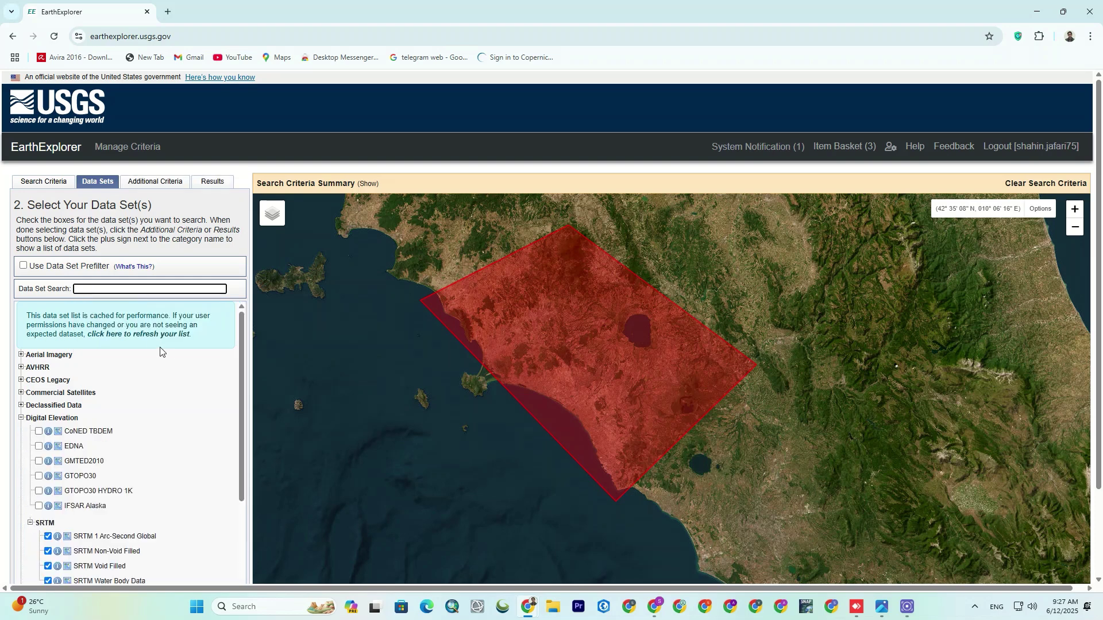
Show the search results listing four SRTM 1 Arc-Second Global tiles.
{"action": "scroll", "coordinate": [160, 355], "scroll_direction": "down", "scroll_amount": 3}
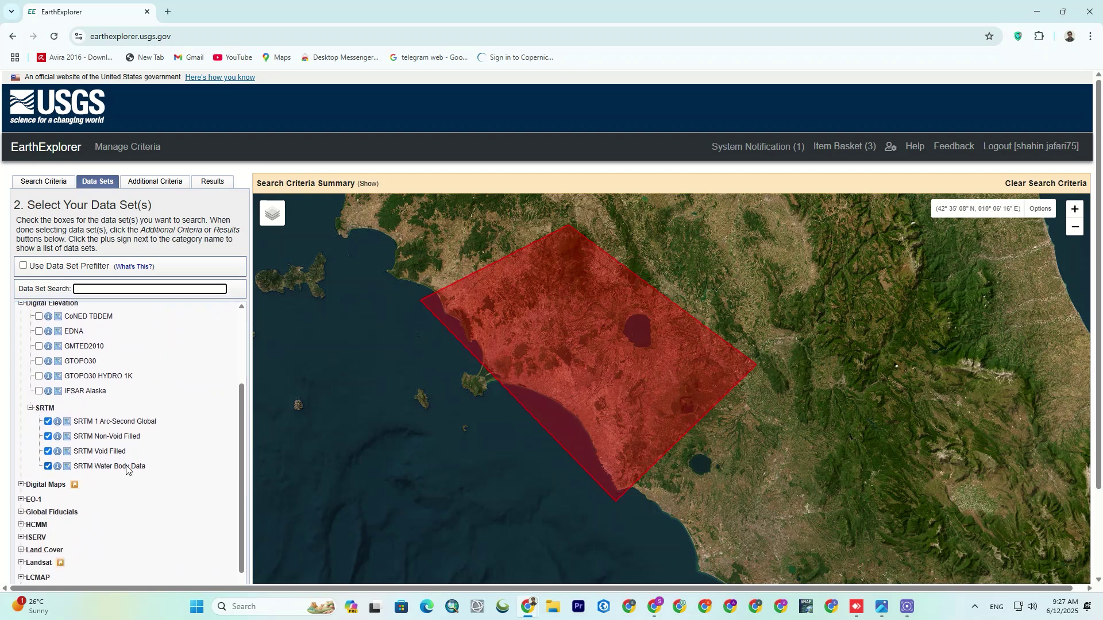
{"action": "scroll", "coordinate": [127, 470], "scroll_direction": "down", "scroll_amount": 1}
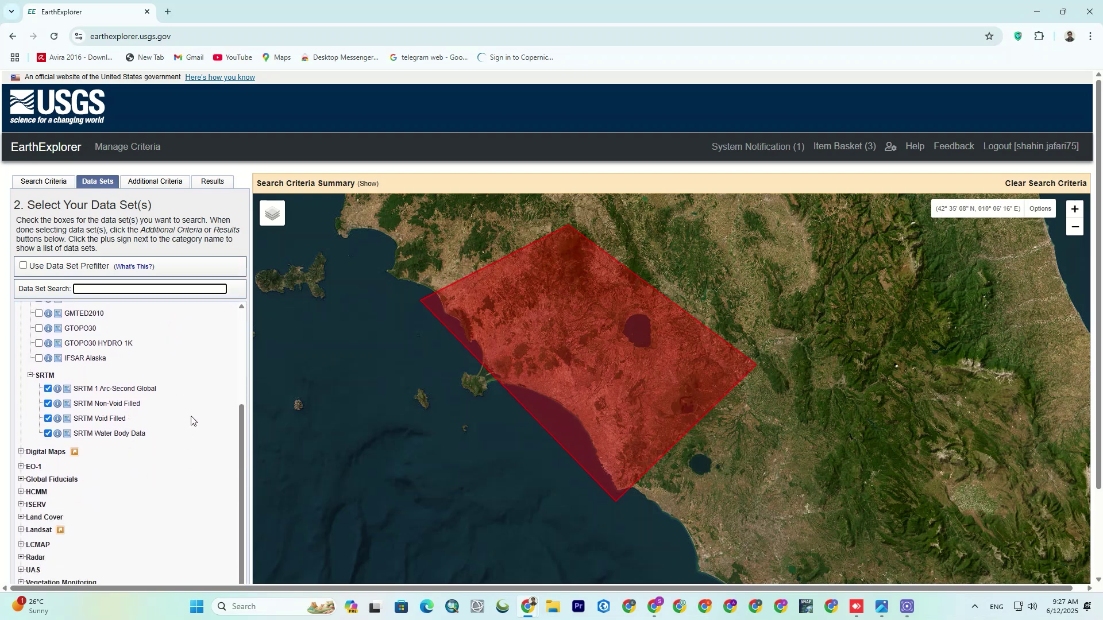
{"action": "left_click", "coordinate": [210, 182]}
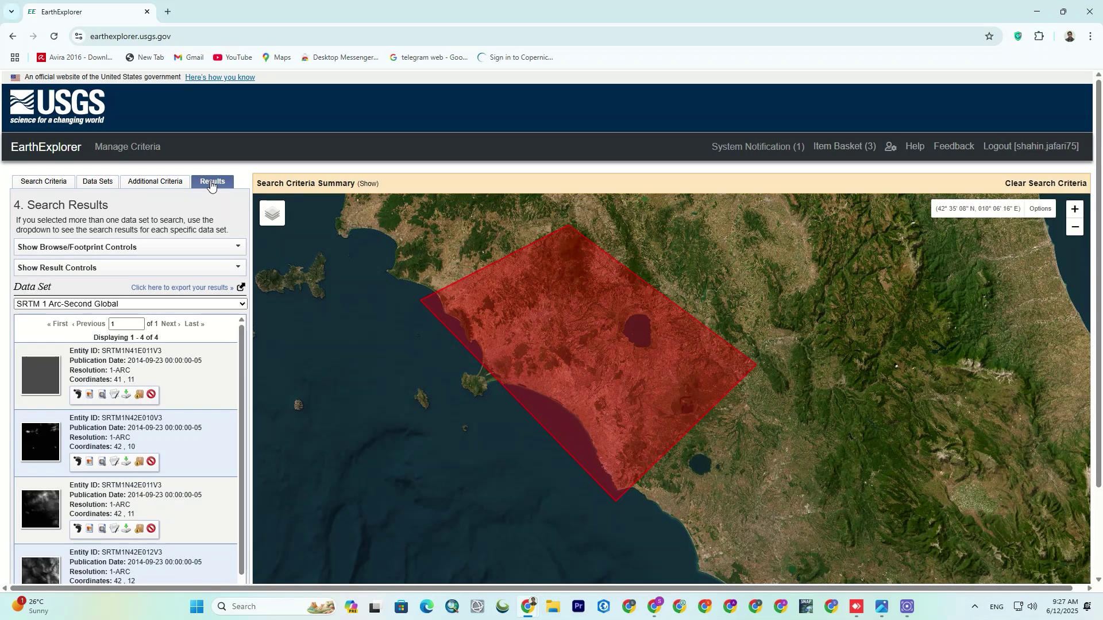
Overlay the SRTM1N42E012V3 browse image on the map with its footprint tint turned off.
{"action": "scroll", "coordinate": [199, 335], "scroll_direction": "down", "scroll_amount": 1}
{"action": "scroll", "coordinate": [199, 335], "scroll_direction": "up", "scroll_amount": 1}
{"action": "scroll", "coordinate": [198, 335], "scroll_direction": "down", "scroll_amount": 1}
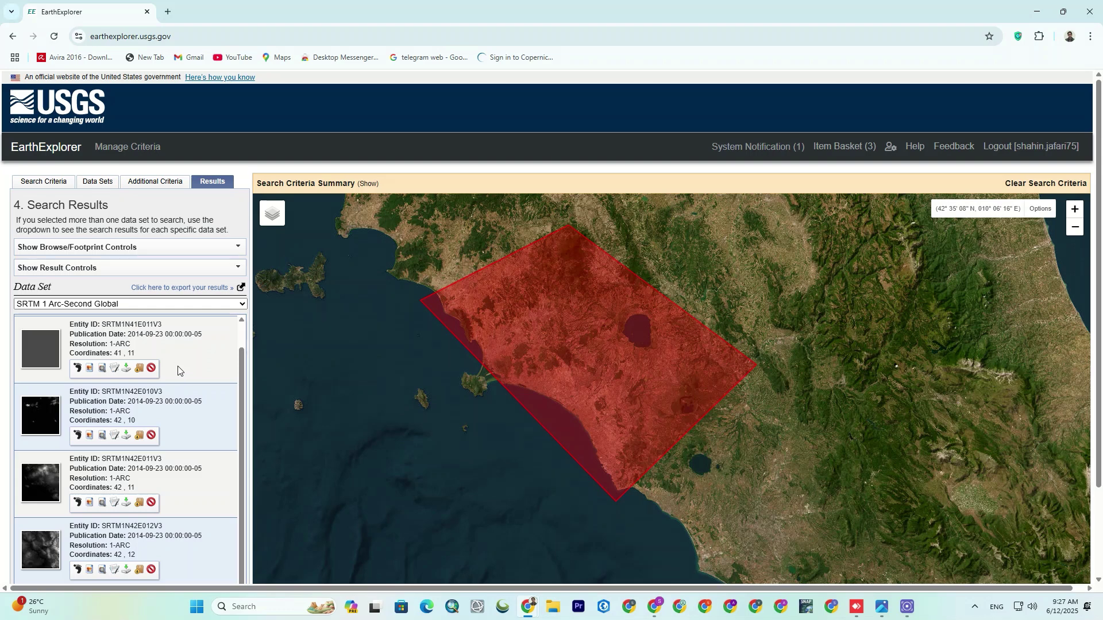
{"action": "left_click", "coordinate": [78, 571]}
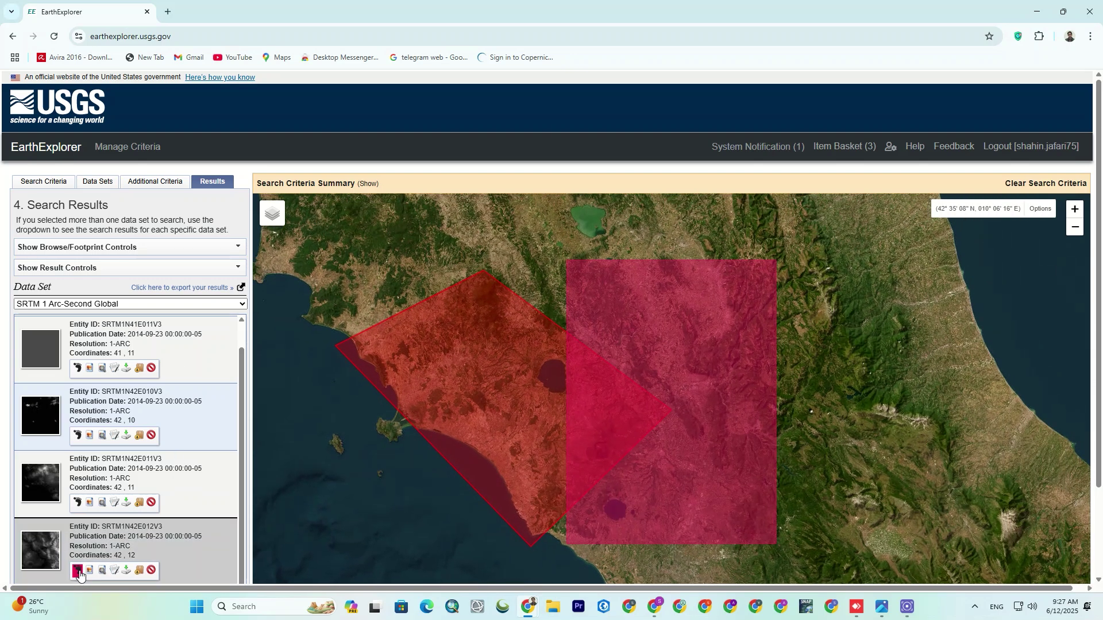
{"action": "left_click", "coordinate": [89, 572]}
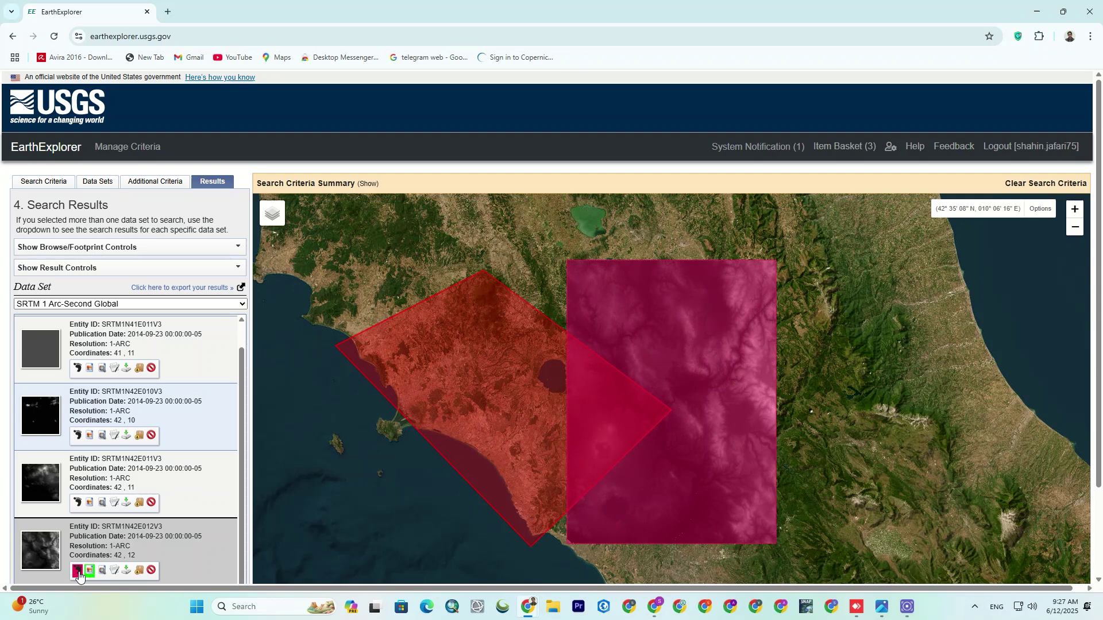
{"action": "left_click", "coordinate": [77, 571]}
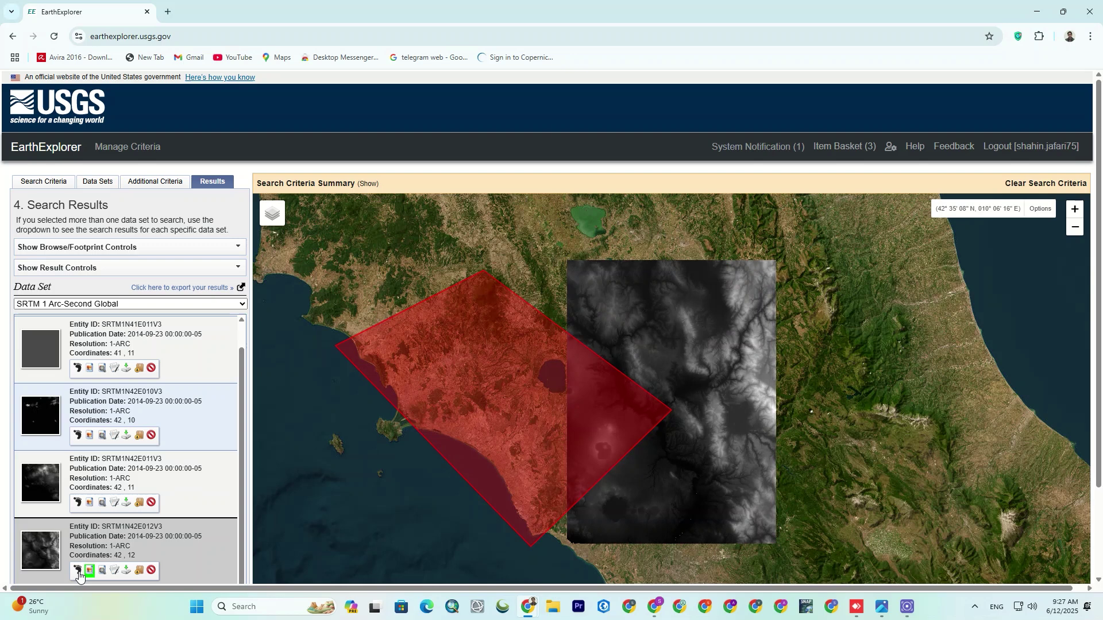
Download tile SRTM1N42E012V3 as a GeoTIFF 1 Arc-second file (24.76 MiB).
{"action": "left_click", "coordinate": [126, 570]}
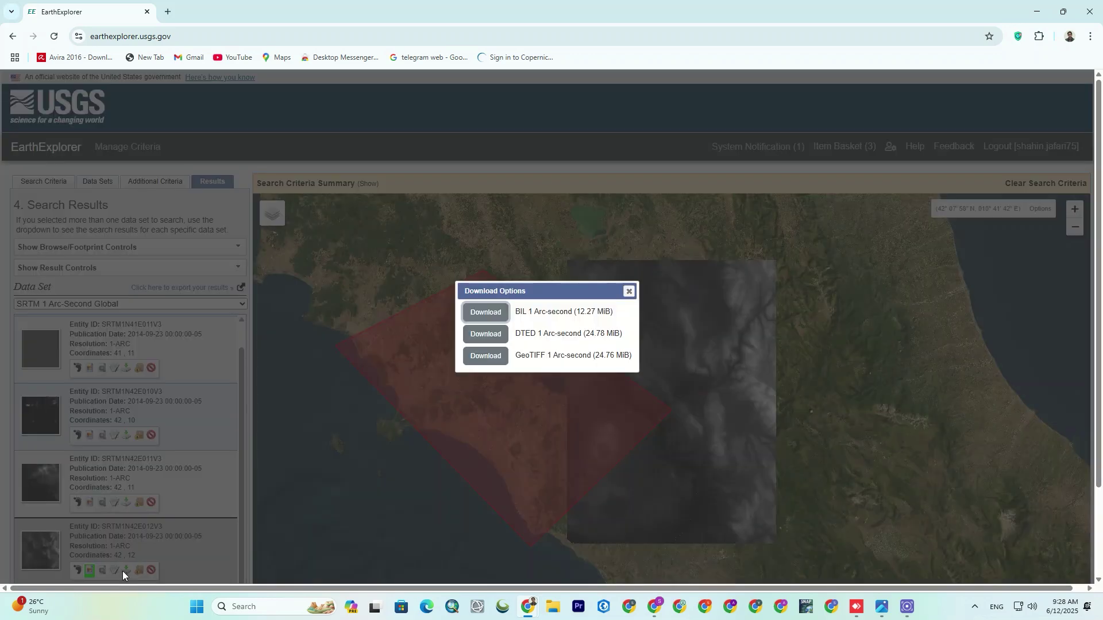
{"action": "left_click", "coordinate": [494, 362]}
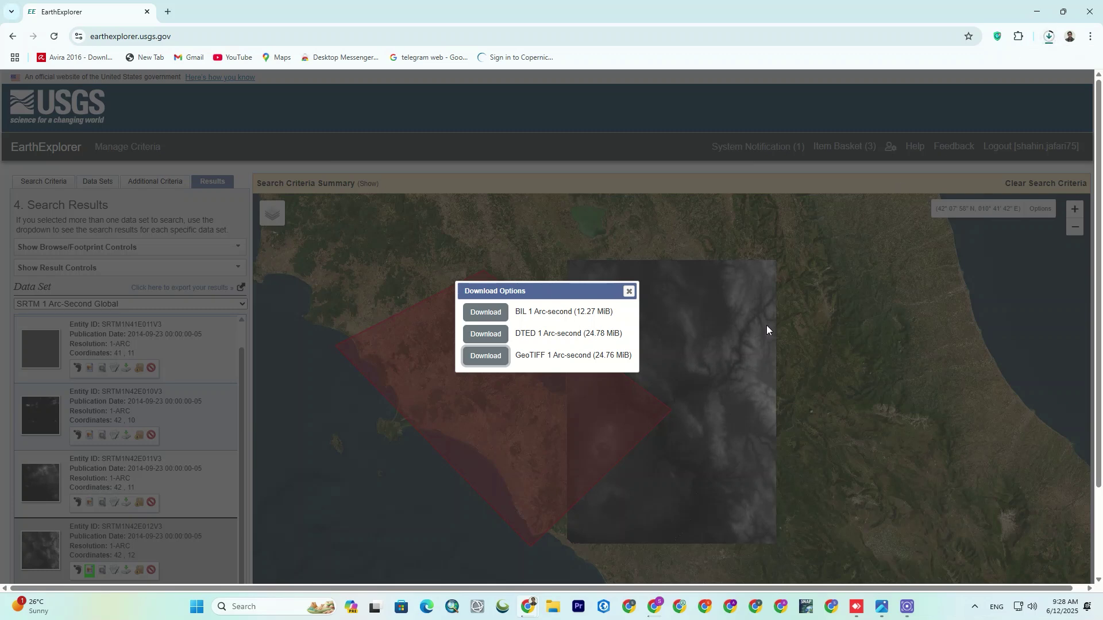
{"action": "left_click", "coordinate": [630, 293]}
{"action": "scroll", "coordinate": [545, 340], "scroll_direction": "up", "scroll_amount": 1}
{"action": "scroll", "coordinate": [554, 339], "scroll_direction": "down", "scroll_amount": 2}
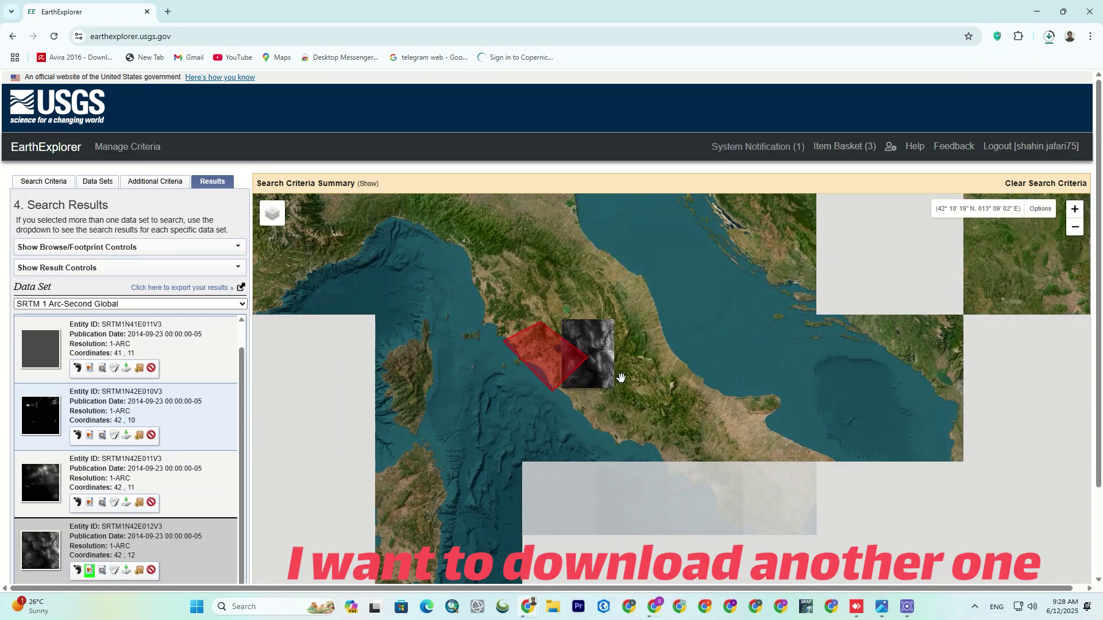
Delete the old polygon's four coordinates from the Search Criteria form.
{"action": "left_click", "coordinate": [56, 183]}
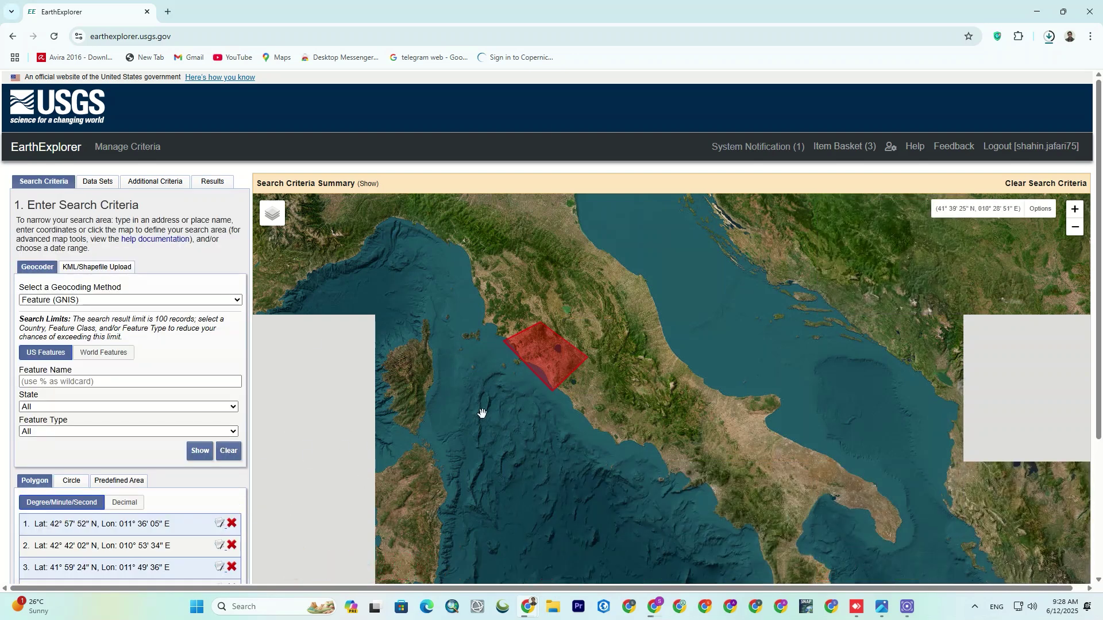
{"action": "scroll", "coordinate": [207, 490], "scroll_direction": "down", "scroll_amount": 2}
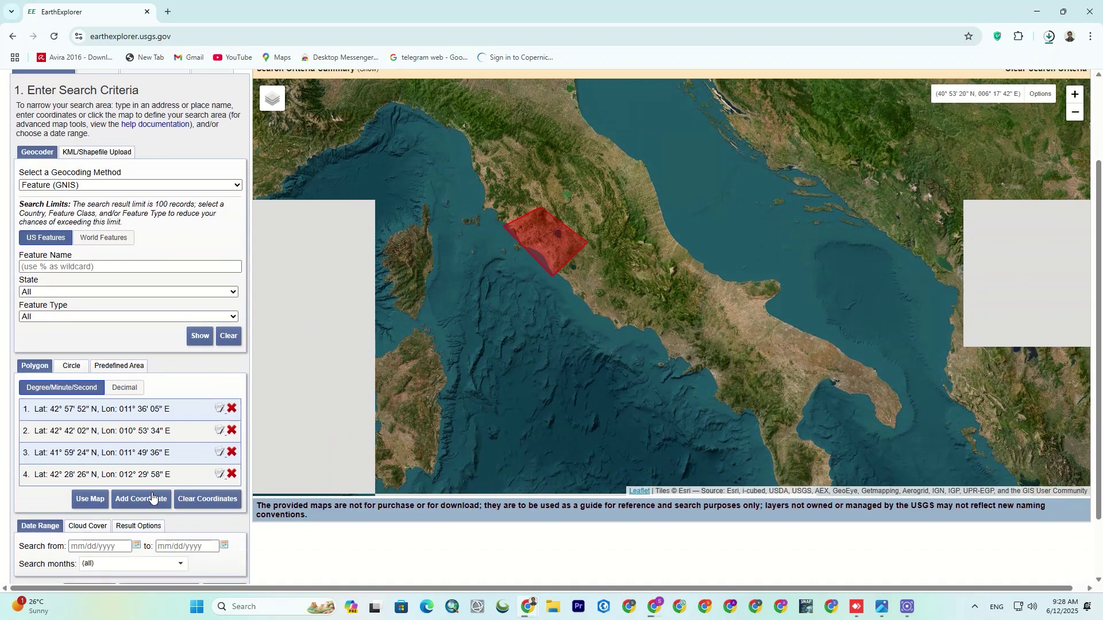
{"action": "left_click", "coordinate": [232, 409]}
{"action": "left_click", "coordinate": [233, 409]}
{"action": "left_click", "coordinate": [233, 409]}
{"action": "left_click", "coordinate": [232, 409]}
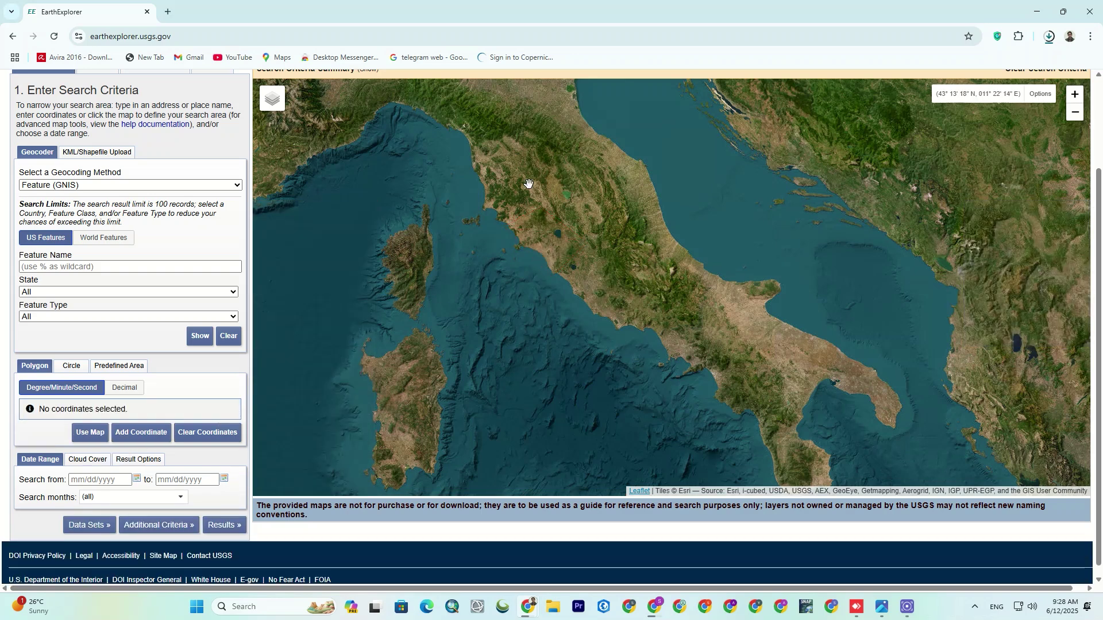
Draw a six-point search polygon along the Ligurian and southeastern French coast.
{"action": "left_click_drag", "start_coordinate": [528, 184], "coordinate": [712, 331]}
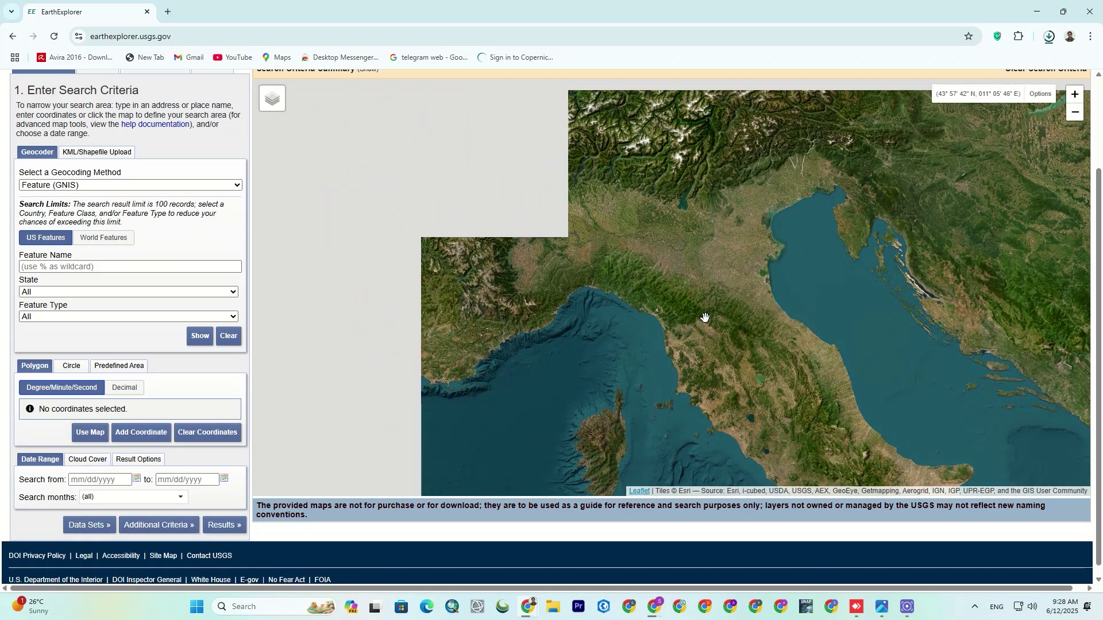
{"action": "left_click_drag", "start_coordinate": [531, 304], "coordinate": [669, 315]}
{"action": "left_click", "coordinate": [693, 282]}
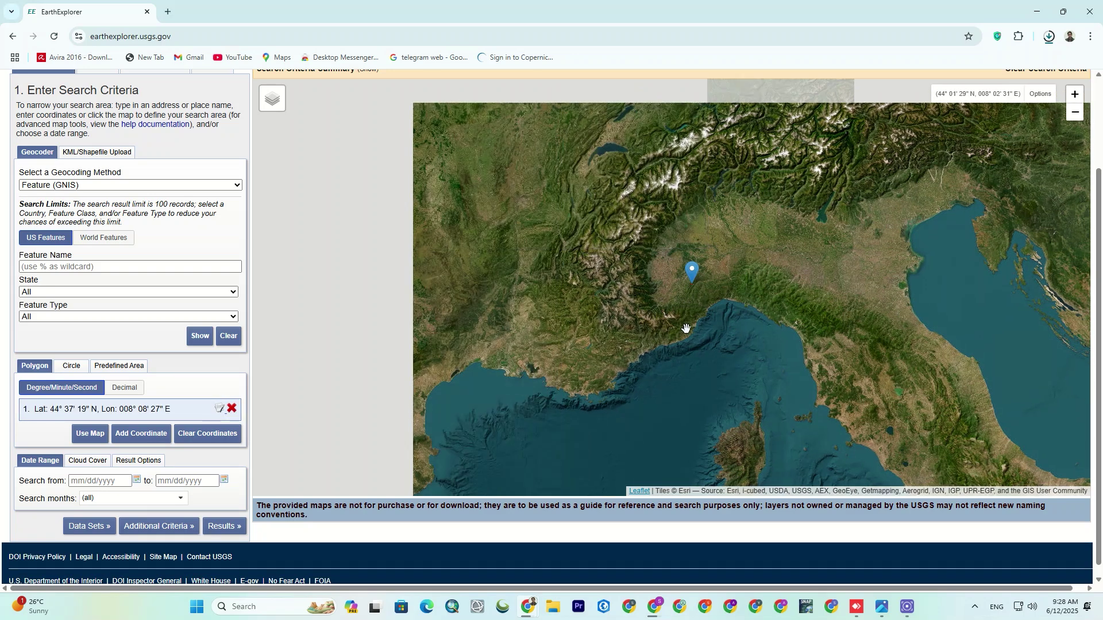
{"action": "left_click", "coordinate": [690, 343]}
{"action": "left_click", "coordinate": [648, 361]}
{"action": "left_click", "coordinate": [615, 382]}
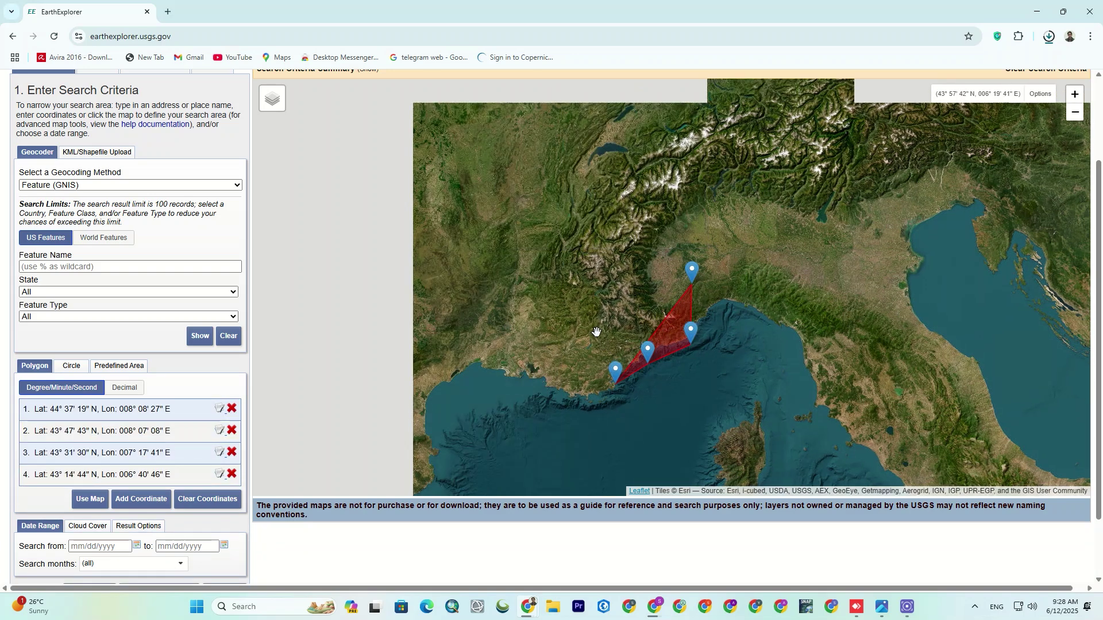
{"action": "left_click", "coordinate": [596, 332]}
{"action": "left_click", "coordinate": [596, 294]}
{"action": "scroll", "coordinate": [210, 84], "scroll_direction": "up", "scroll_amount": 1}
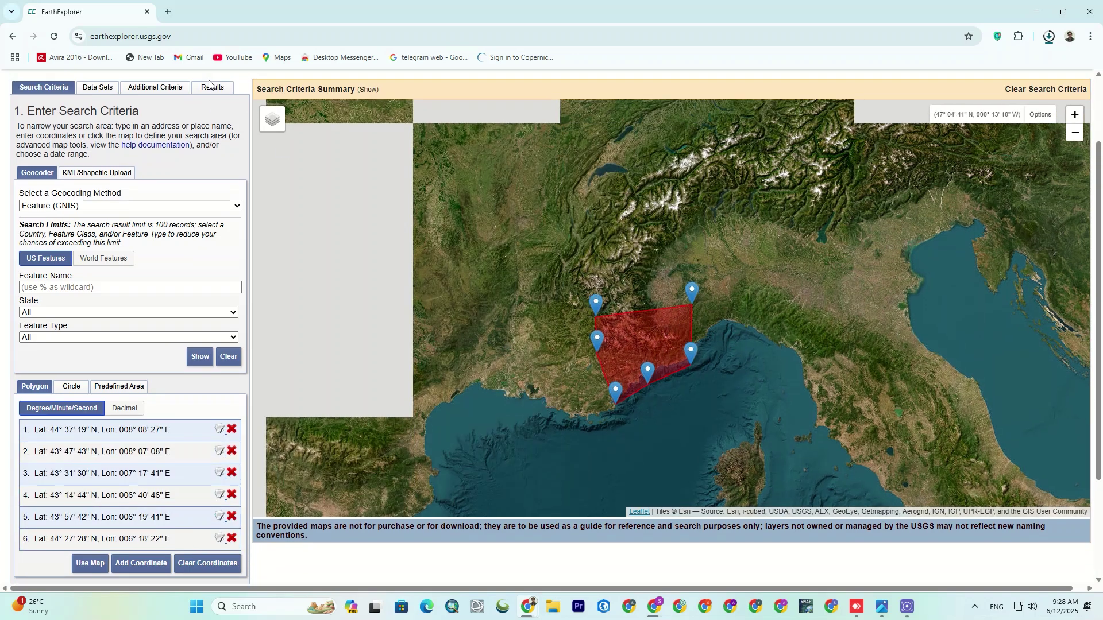
{"action": "left_click", "coordinate": [168, 124]}
{"action": "left_click", "coordinate": [102, 125]}
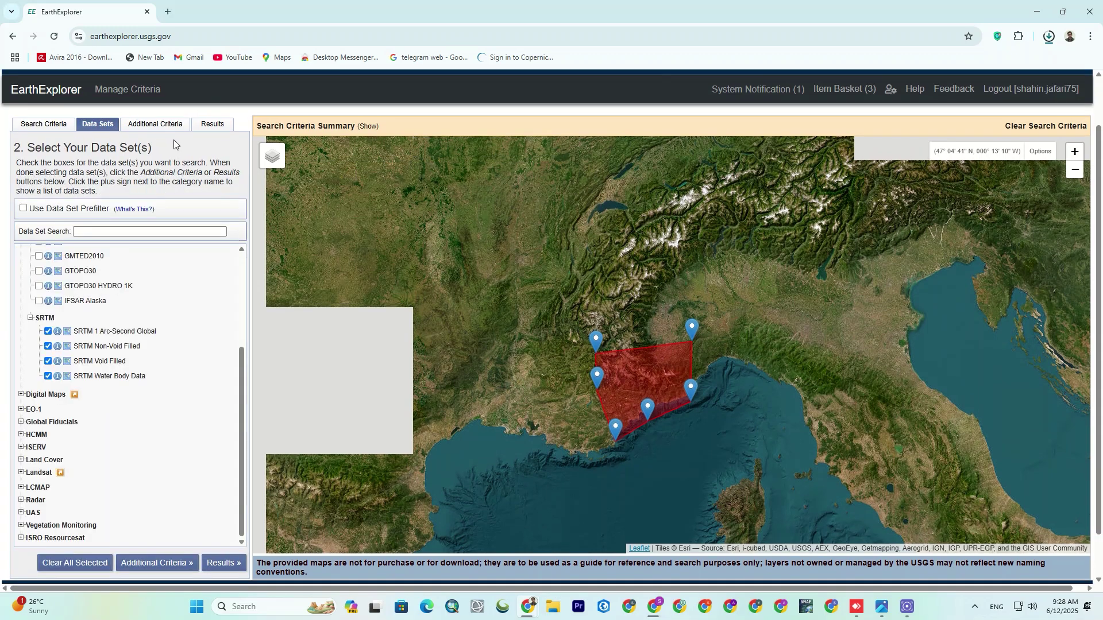
List the SRTM results and show footprints for tiles 44,6, 44,7 and 44,8.
{"action": "left_click", "coordinate": [211, 125]}
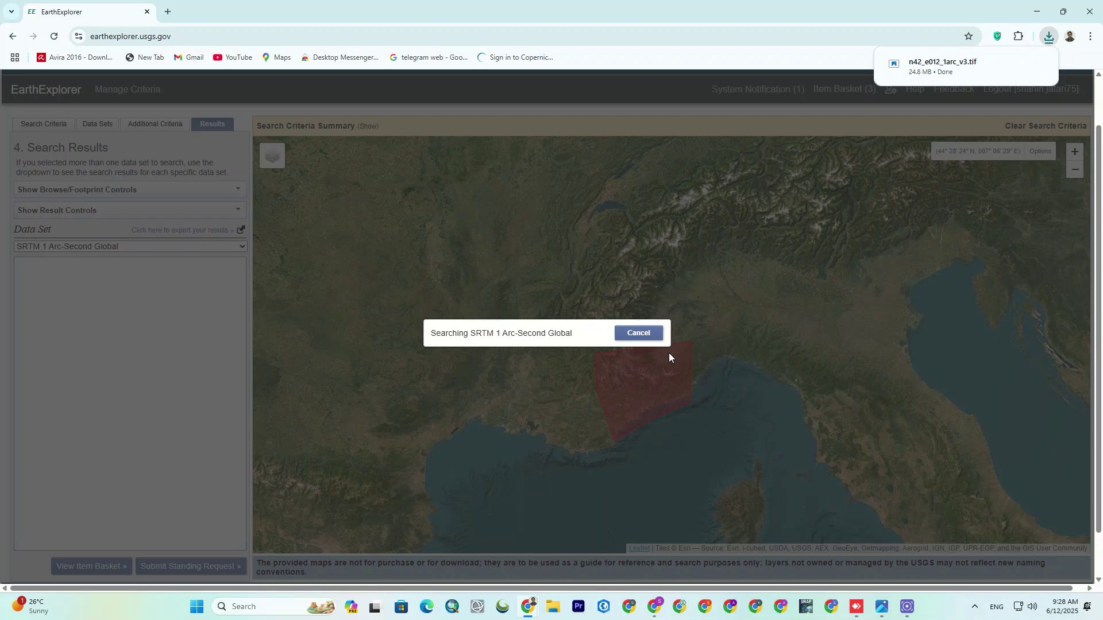
{"action": "scroll", "coordinate": [150, 381], "scroll_direction": "down", "scroll_amount": 1}
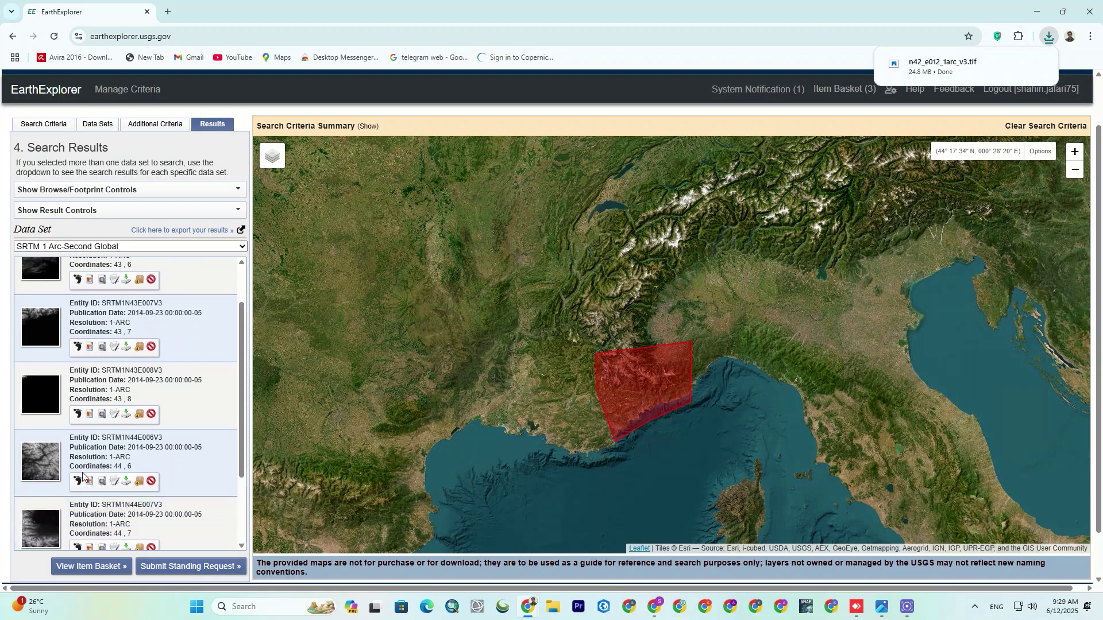
{"action": "left_click", "coordinate": [80, 482]}
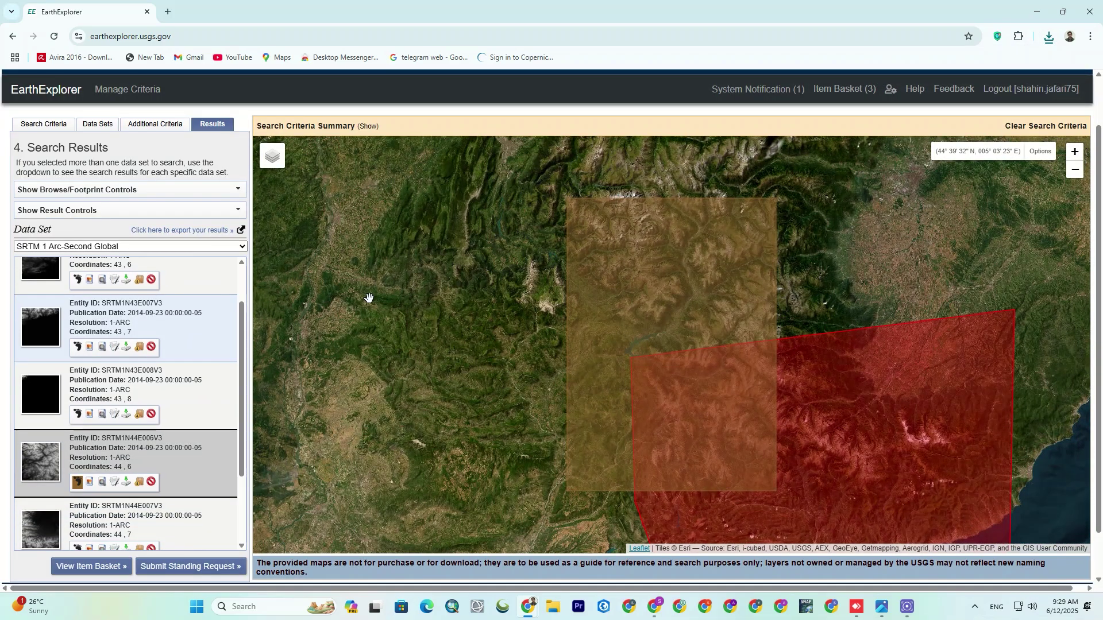
{"action": "scroll", "coordinate": [130, 415], "scroll_direction": "down", "scroll_amount": 1}
{"action": "scroll", "coordinate": [114, 437], "scroll_direction": "up", "scroll_amount": 1}
{"action": "scroll", "coordinate": [86, 483], "scroll_direction": "down", "scroll_amount": 1}
{"action": "left_click", "coordinate": [78, 492]}
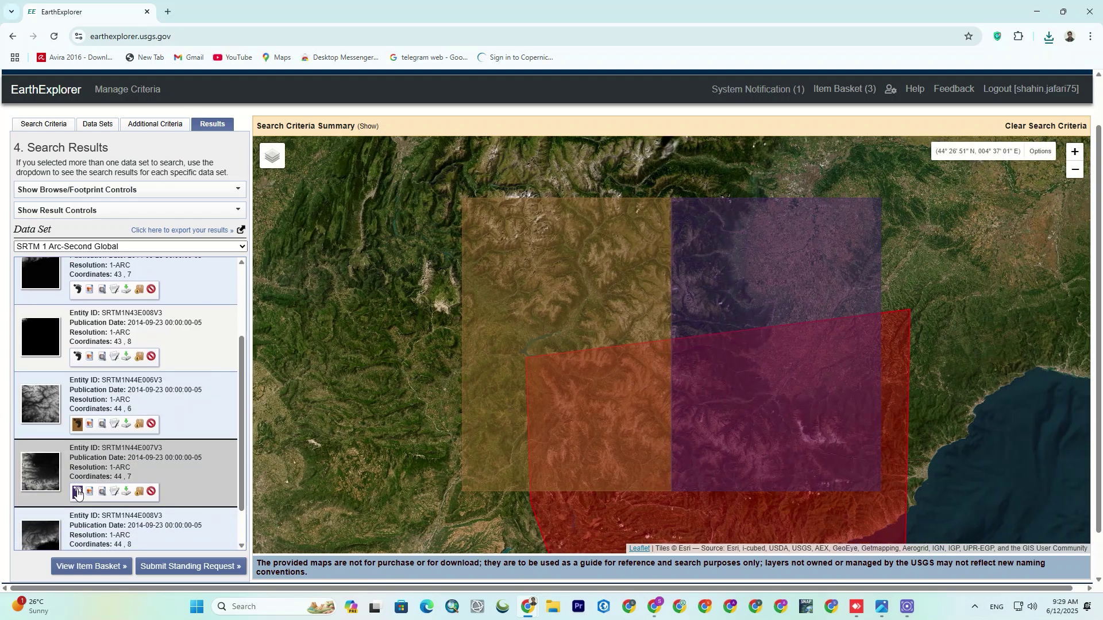
{"action": "scroll", "coordinate": [92, 454], "scroll_direction": "down", "scroll_amount": 2}
{"action": "left_click", "coordinate": [77, 462]}
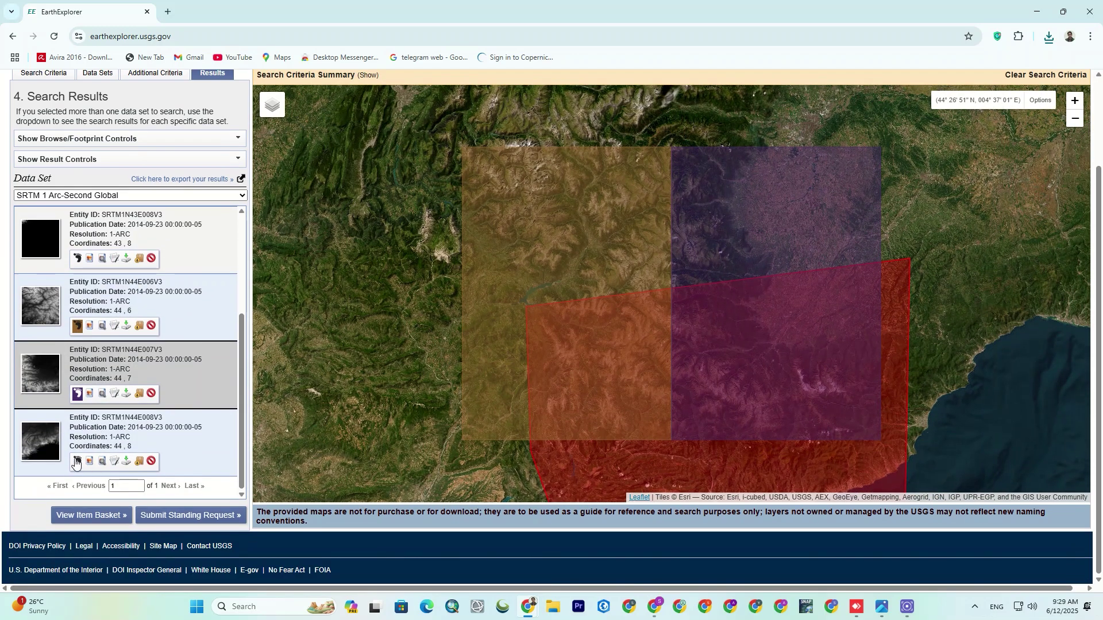
{"action": "scroll", "coordinate": [125, 409], "scroll_direction": "up", "scroll_amount": 2}
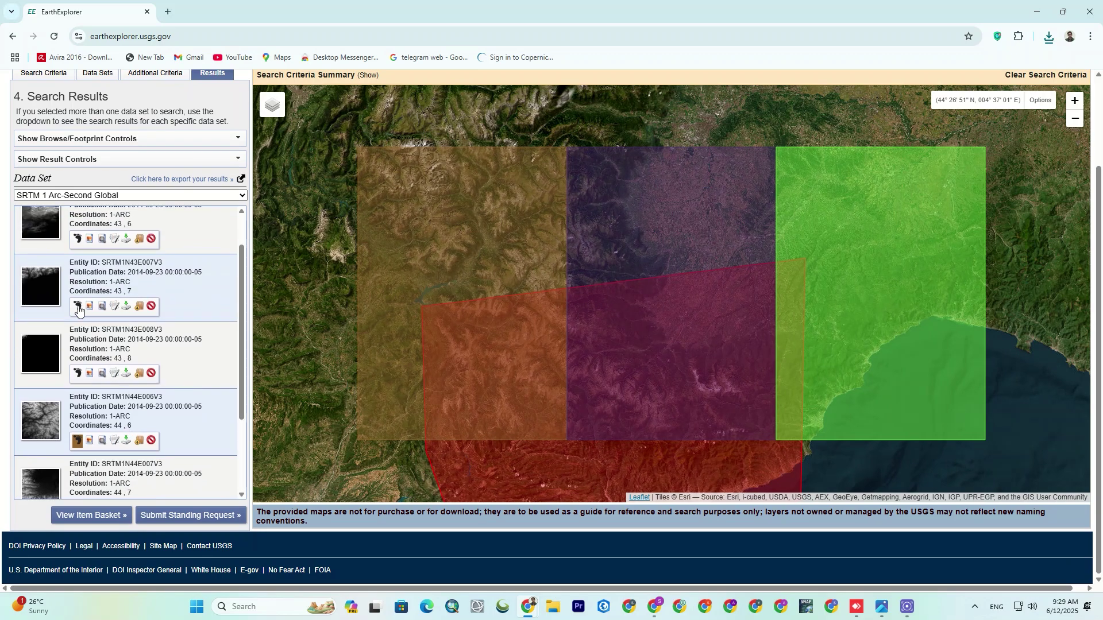
Show footprints for tiles 43,7, 43,6 and 43,8.
{"action": "left_click", "coordinate": [77, 307]}
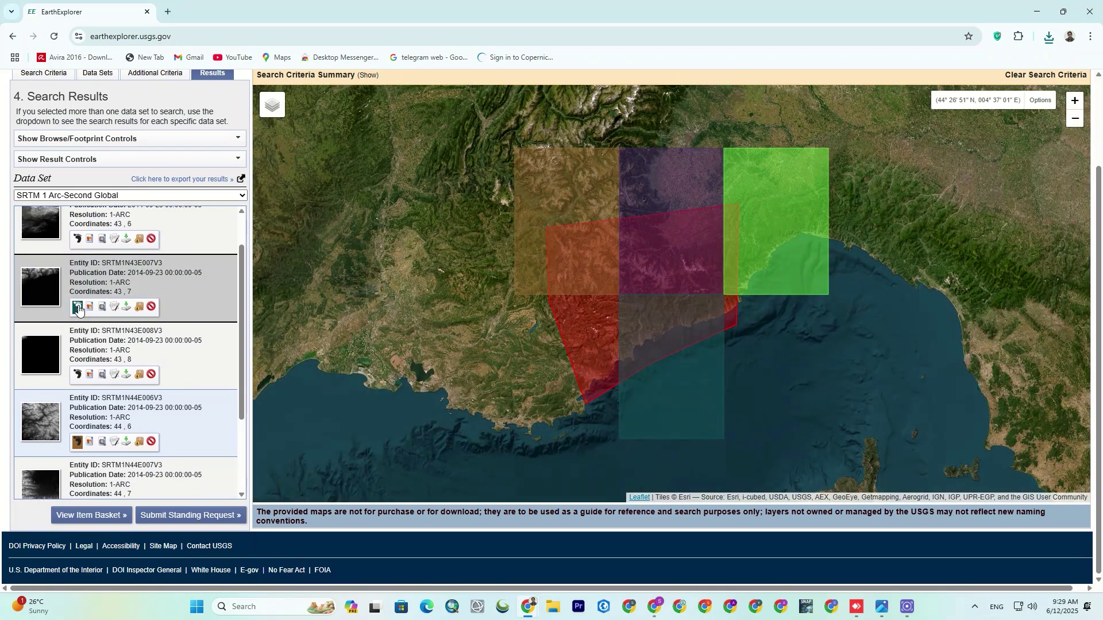
{"action": "left_click", "coordinate": [77, 238]}
{"action": "scroll", "coordinate": [121, 268], "scroll_direction": "up", "scroll_amount": 1}
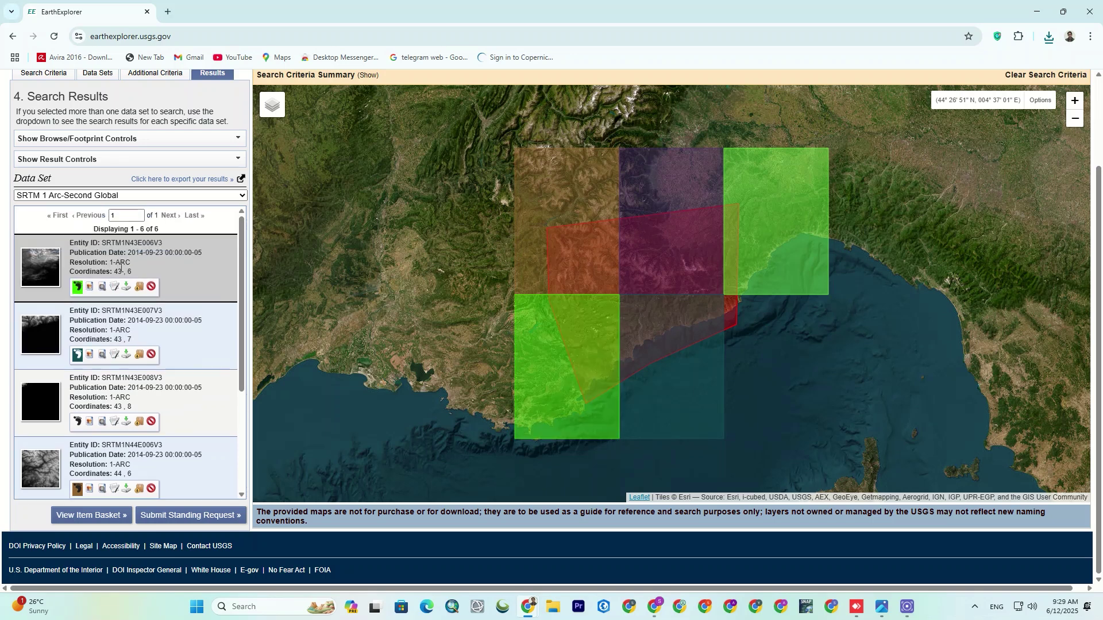
{"action": "scroll", "coordinate": [121, 268], "scroll_direction": "down", "scroll_amount": 2}
{"action": "left_click", "coordinate": [78, 306]}
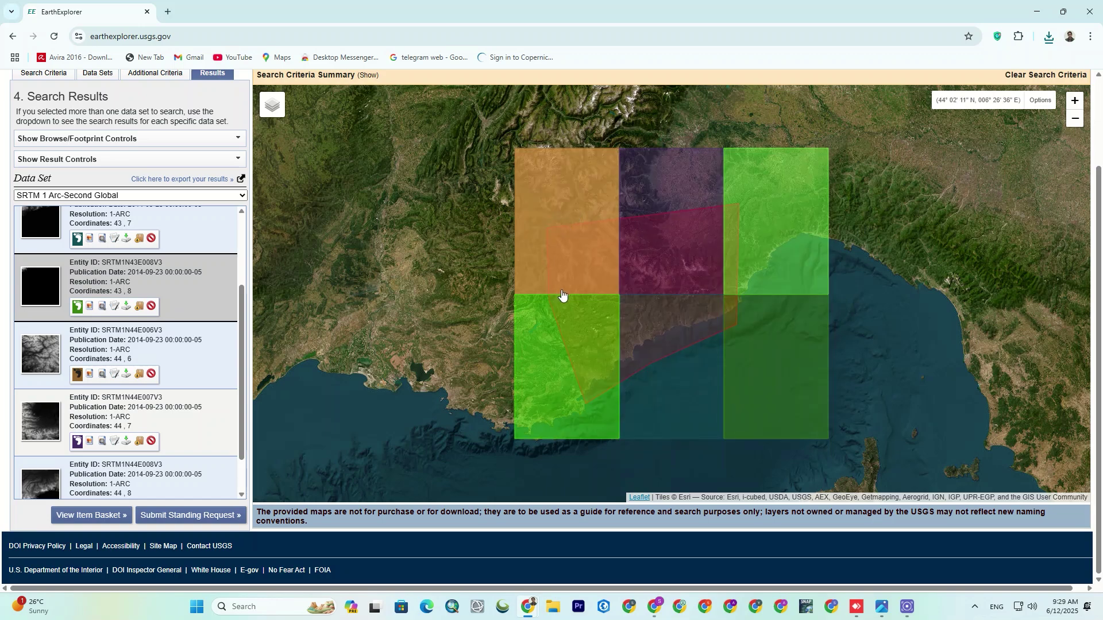
Review the SRTM1N44E008V3 metadata, then close it and pick the 44,8 result.
{"action": "left_click", "coordinate": [811, 212]}
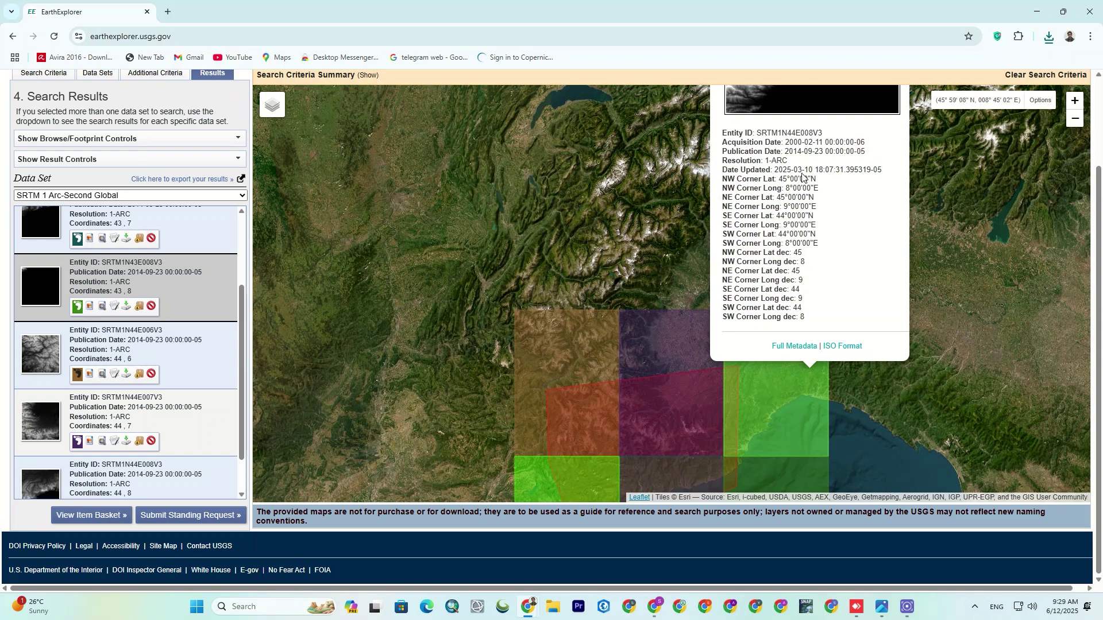
{"action": "scroll", "coordinate": [802, 177], "scroll_direction": "up", "scroll_amount": 2}
{"action": "scroll", "coordinate": [808, 339], "scroll_direction": "down", "scroll_amount": 1}
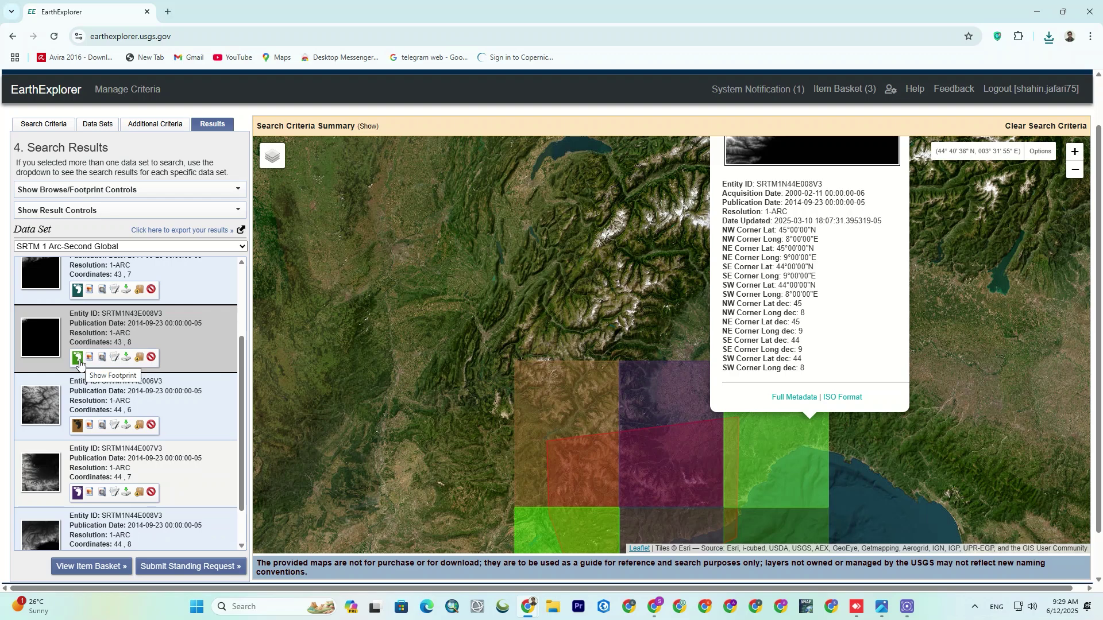
{"action": "scroll", "coordinate": [83, 380], "scroll_direction": "down", "scroll_amount": 1}
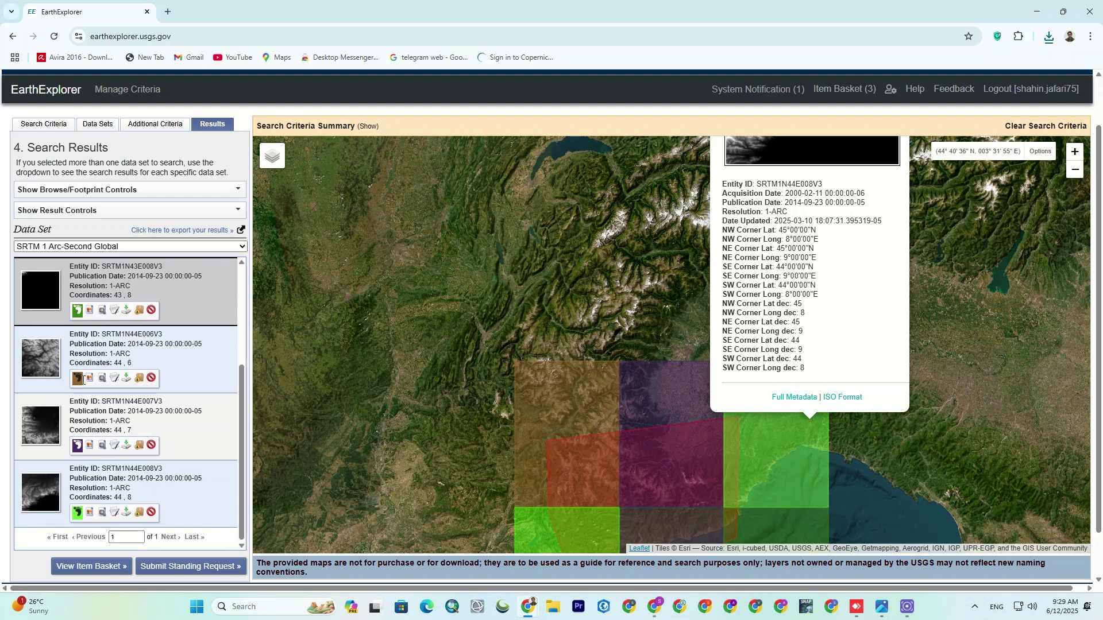
{"action": "left_click", "coordinate": [78, 513]}
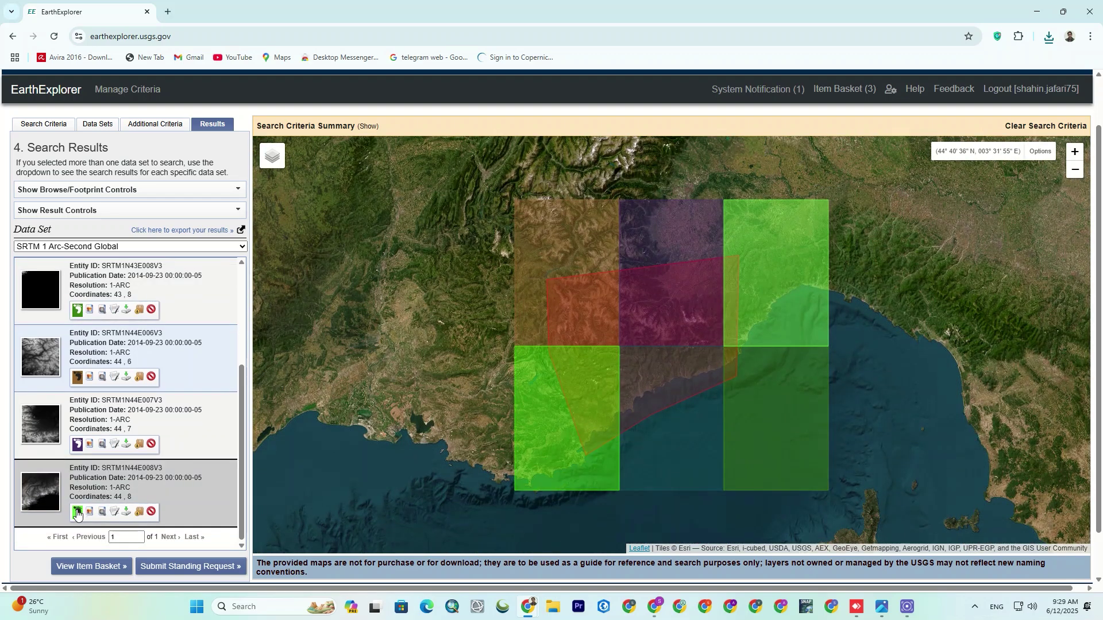
Download tile SRTM1N44E008V3 as GeoTIFF 1 Arc-second and confirm it in recent downloads.
{"action": "left_click", "coordinate": [126, 512]}
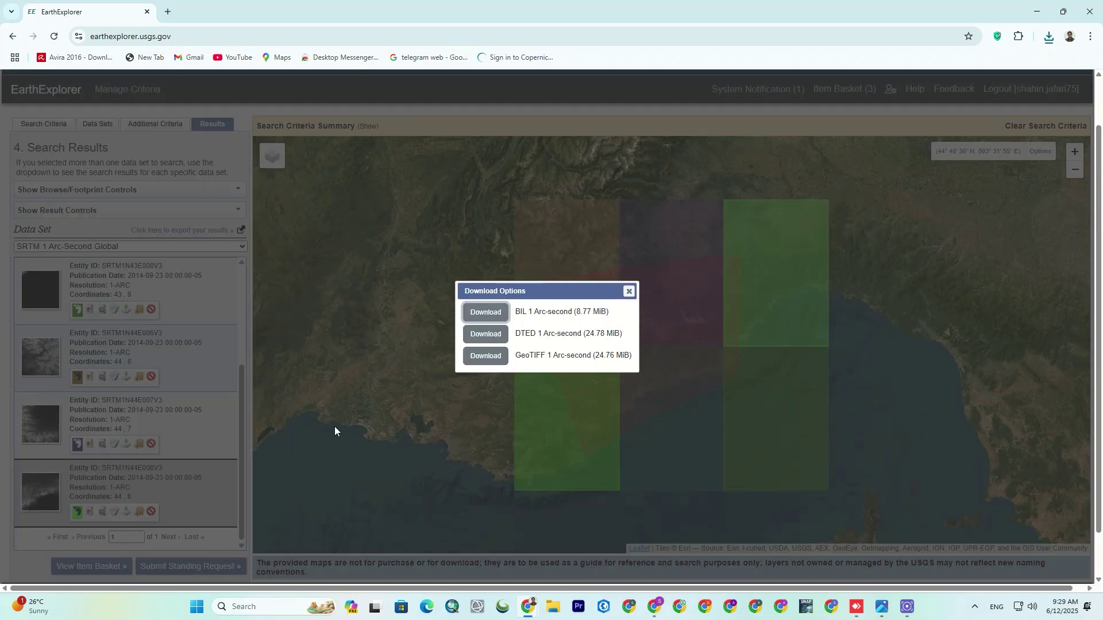
{"action": "left_click", "coordinate": [473, 360]}
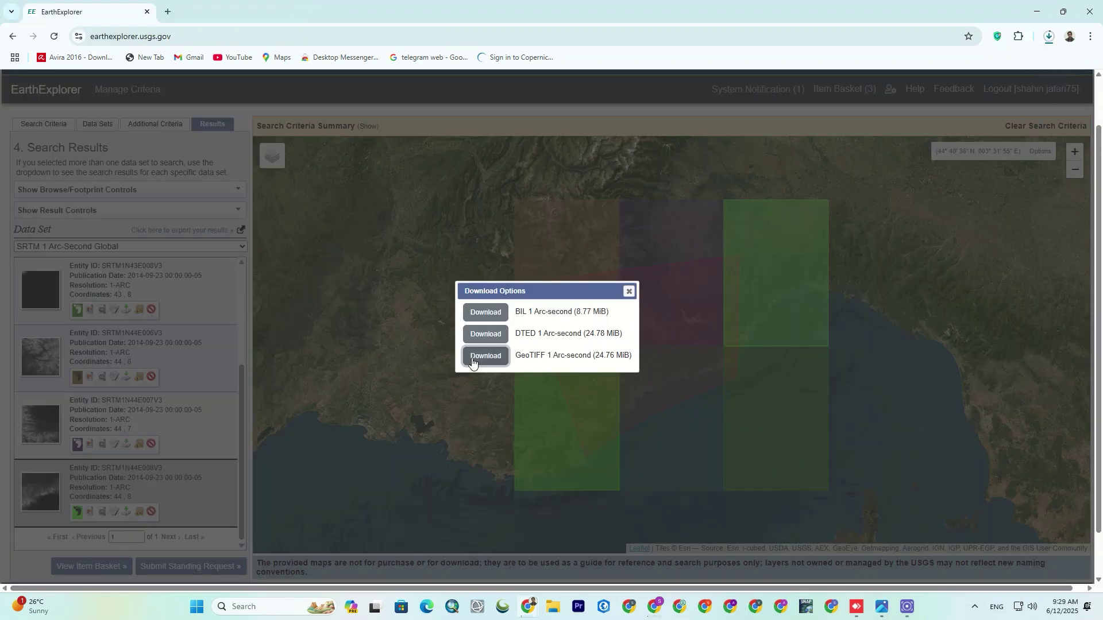
{"action": "left_click", "coordinate": [1051, 37]}
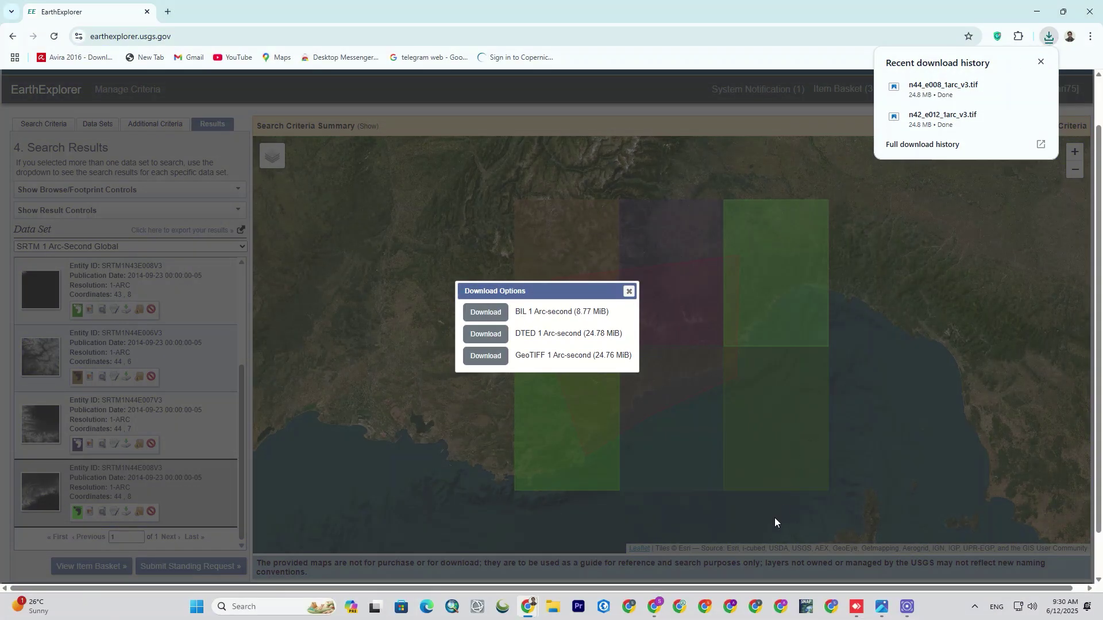
{"action": "left_click", "coordinate": [314, 615]}
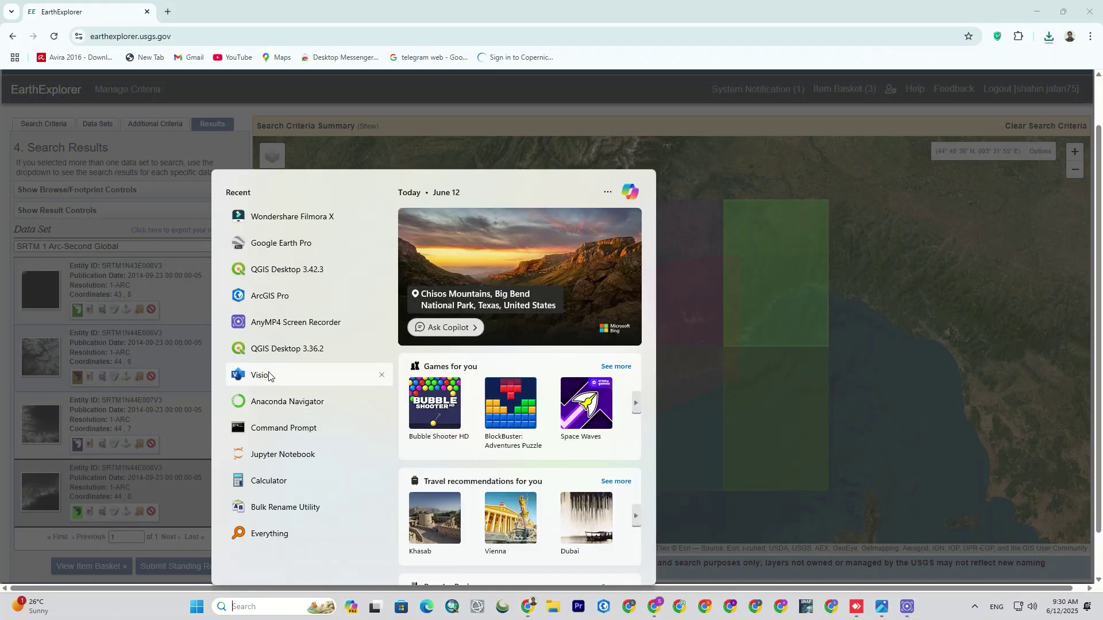
Launch QGIS and drag n44_e008_1arc_v3 and n42_e012_1arc_v3 from Downloads onto the canvas.
{"action": "left_click", "coordinate": [302, 263]}
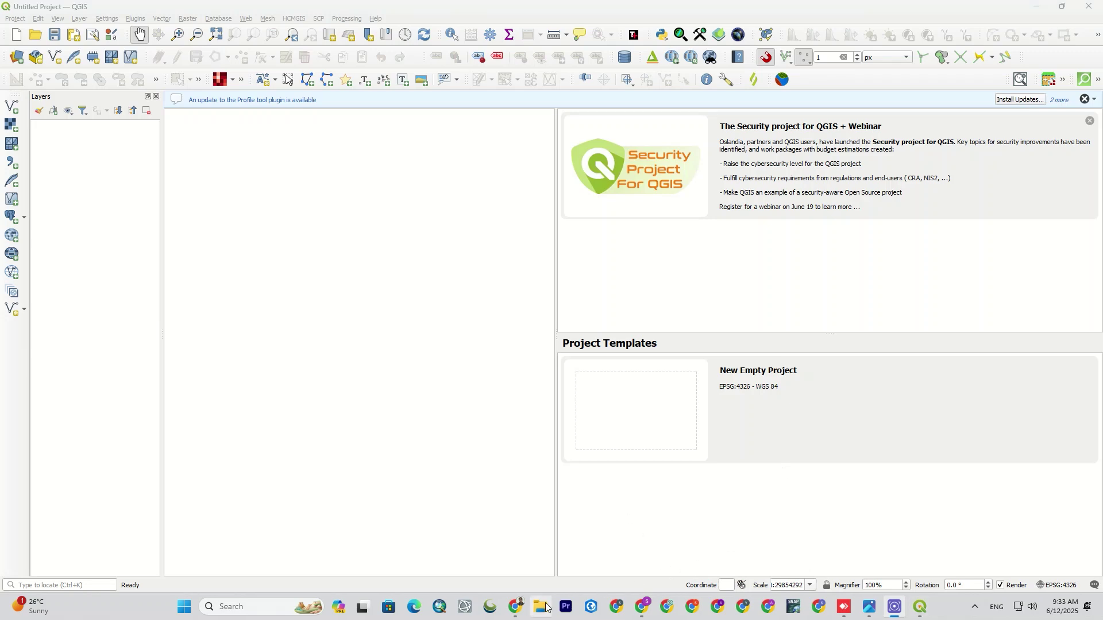
{"action": "left_click", "coordinate": [540, 608]}
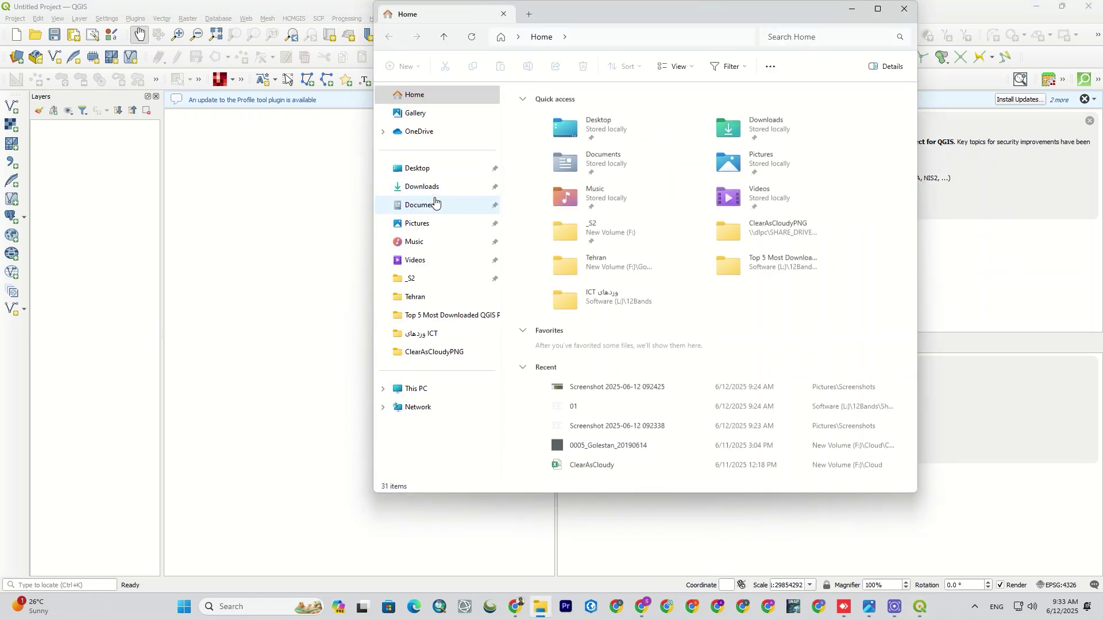
{"action": "left_click", "coordinate": [442, 190]}
{"action": "left_click", "coordinate": [509, 159]}
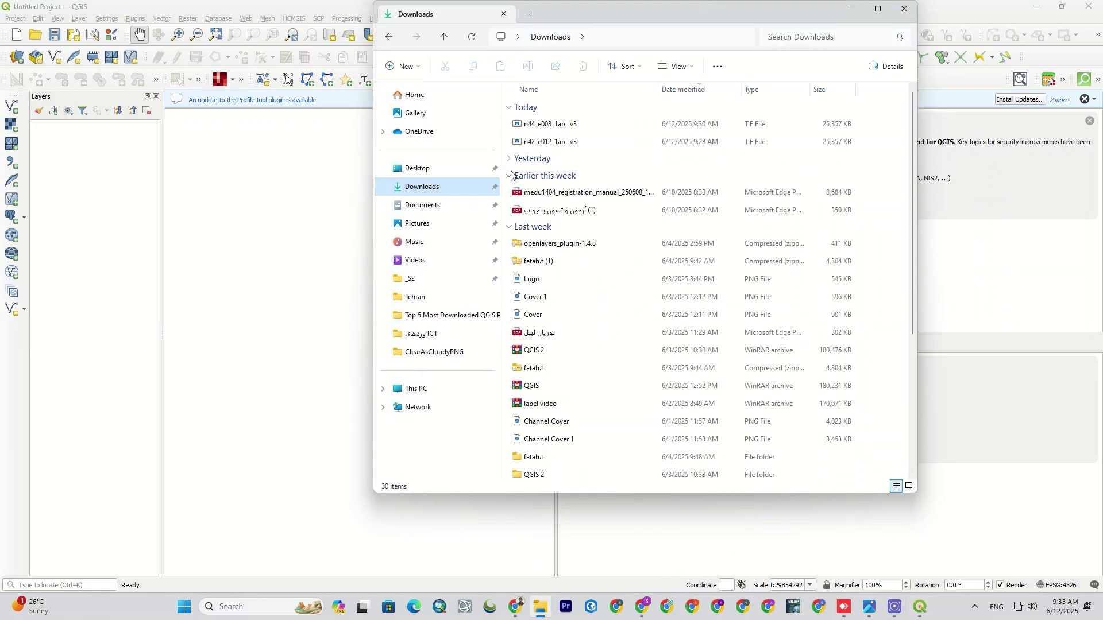
{"action": "left_click", "coordinate": [509, 176]}
{"action": "left_click", "coordinate": [509, 193]}
{"action": "left_click", "coordinate": [508, 210]}
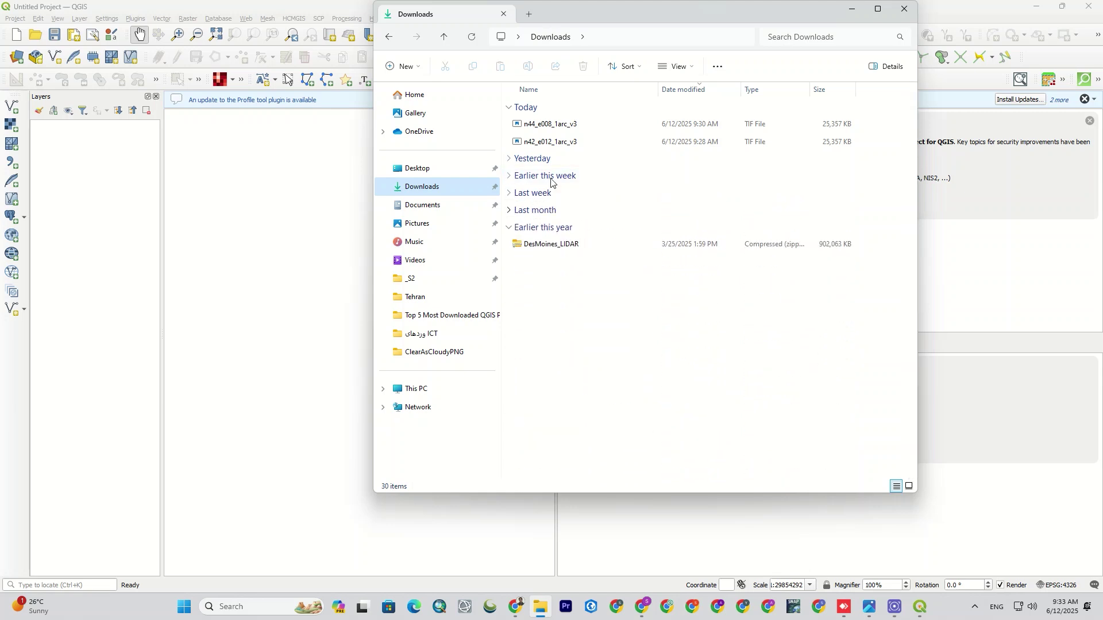
{"action": "left_click", "coordinate": [509, 227]}
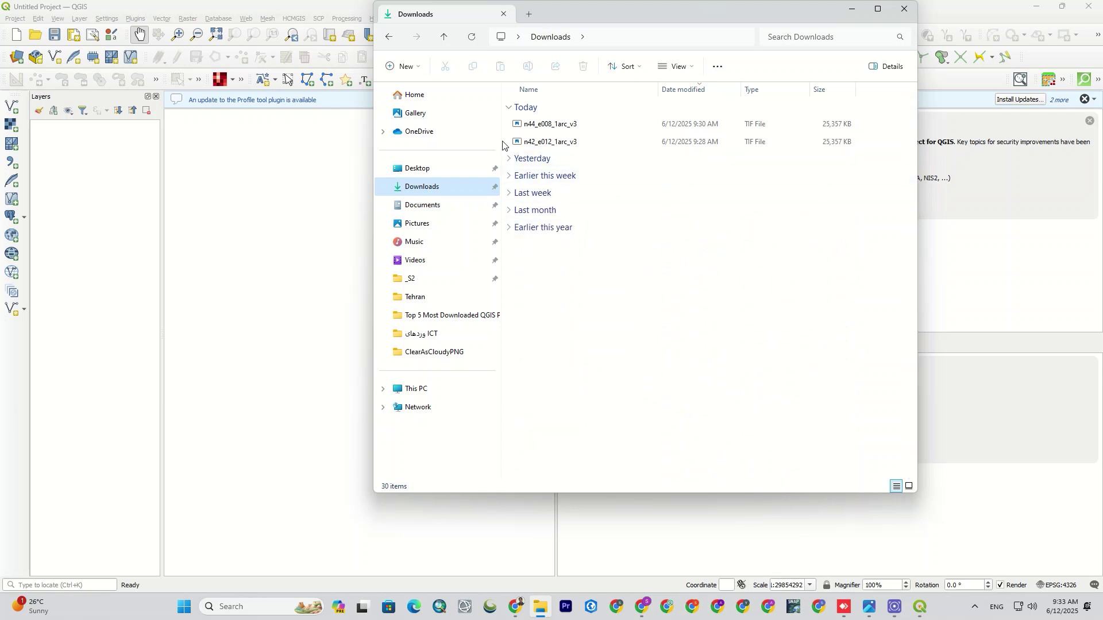
{"action": "left_click_drag", "start_coordinate": [505, 143], "coordinate": [302, 258]}
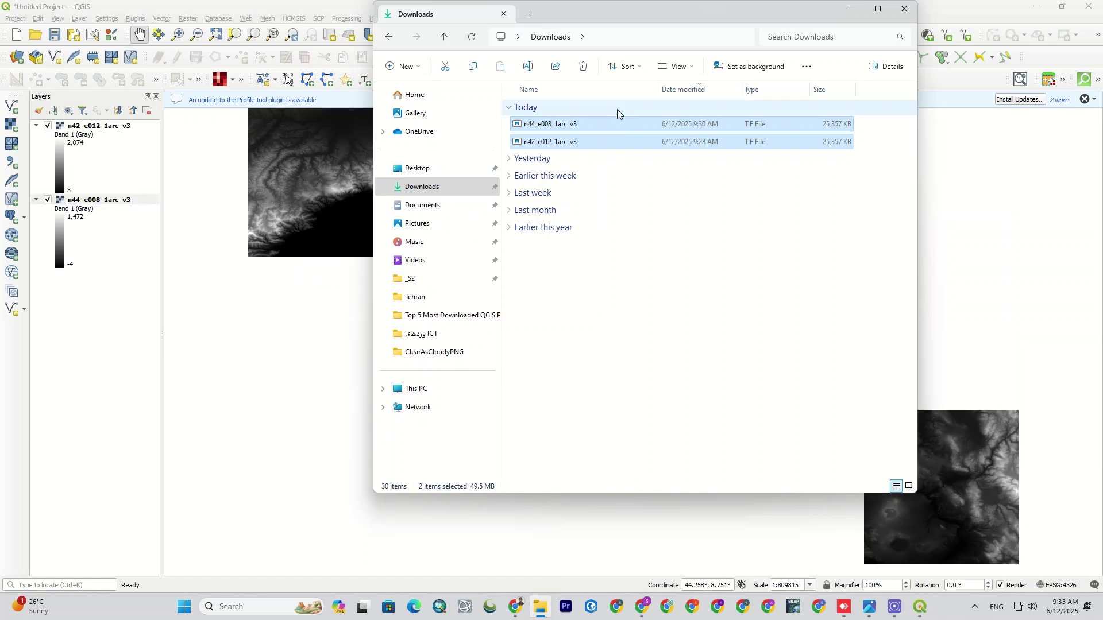
Hide File Explorer and scroll-zoom the QGIS canvas over the n44_e008_1arc_v3 tile.
{"action": "left_click", "coordinate": [859, 12]}
{"action": "scroll", "coordinate": [498, 327], "scroll_direction": "down", "scroll_amount": 1}
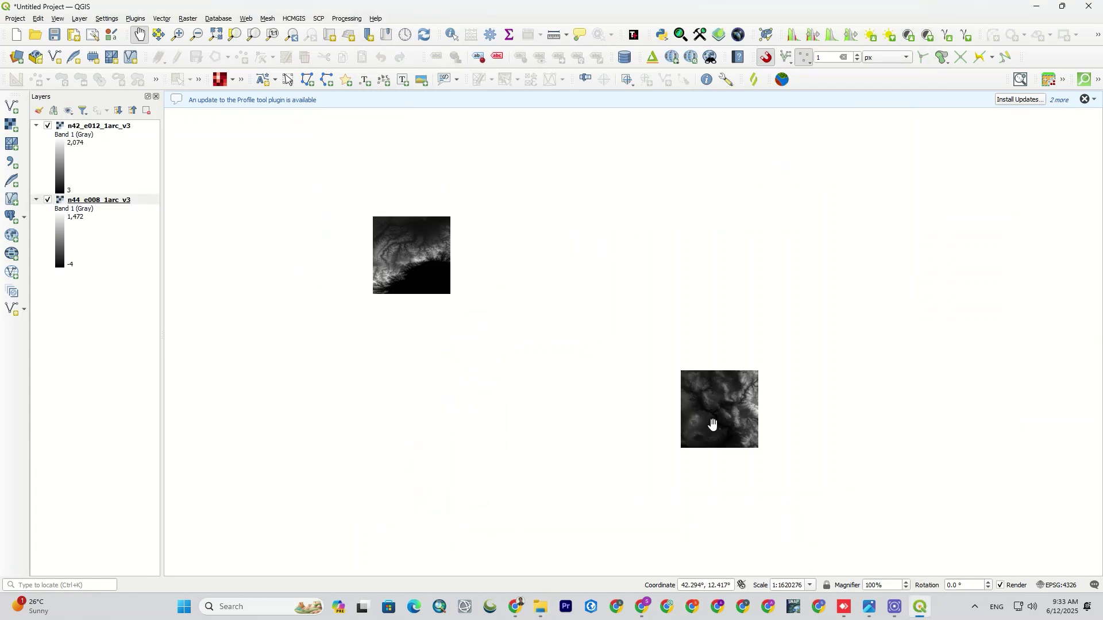
{"action": "scroll", "coordinate": [713, 425], "scroll_direction": "up", "scroll_amount": 2}
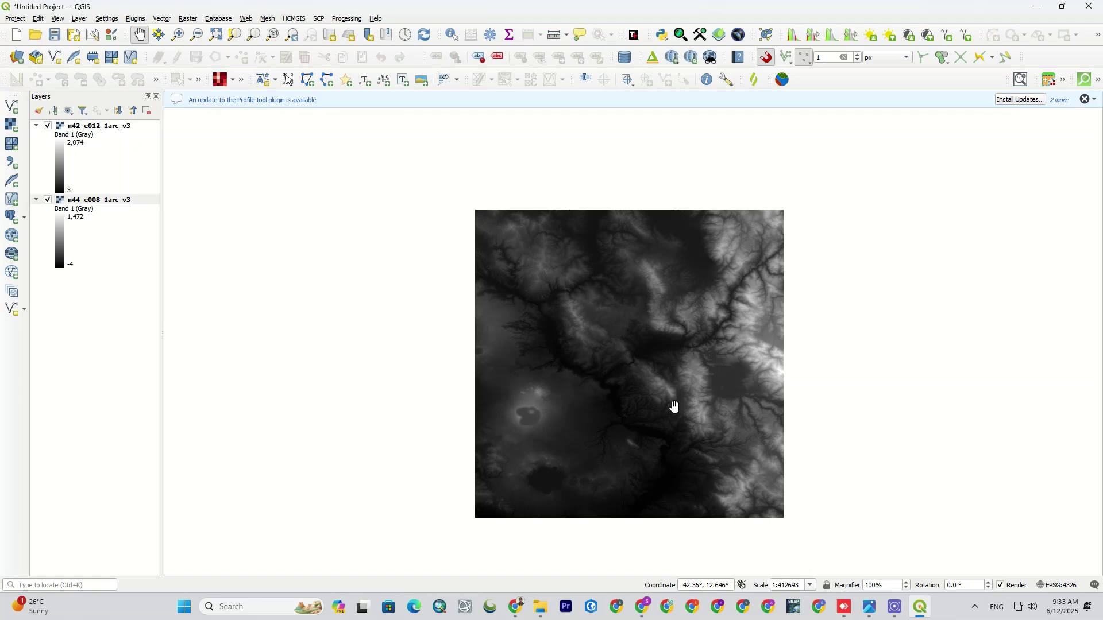
Style the n44 tile as Paletted/Unique values, classified with the Spectral colour ramp.
{"action": "double_click", "coordinate": [58, 226]}
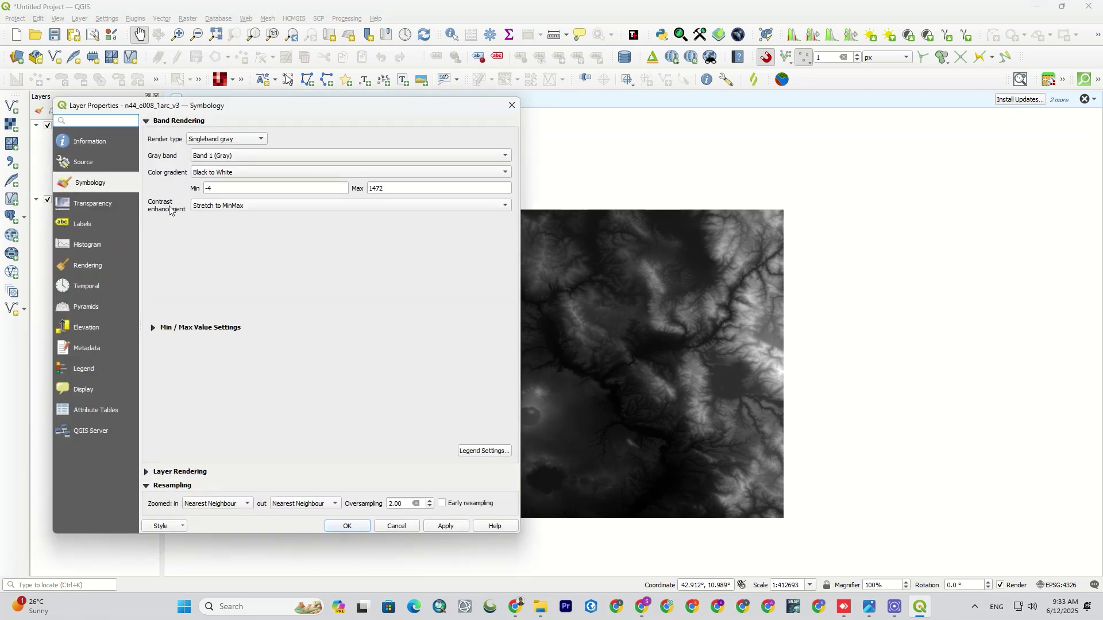
{"action": "left_click", "coordinate": [224, 140]}
{"action": "left_click", "coordinate": [225, 126]}
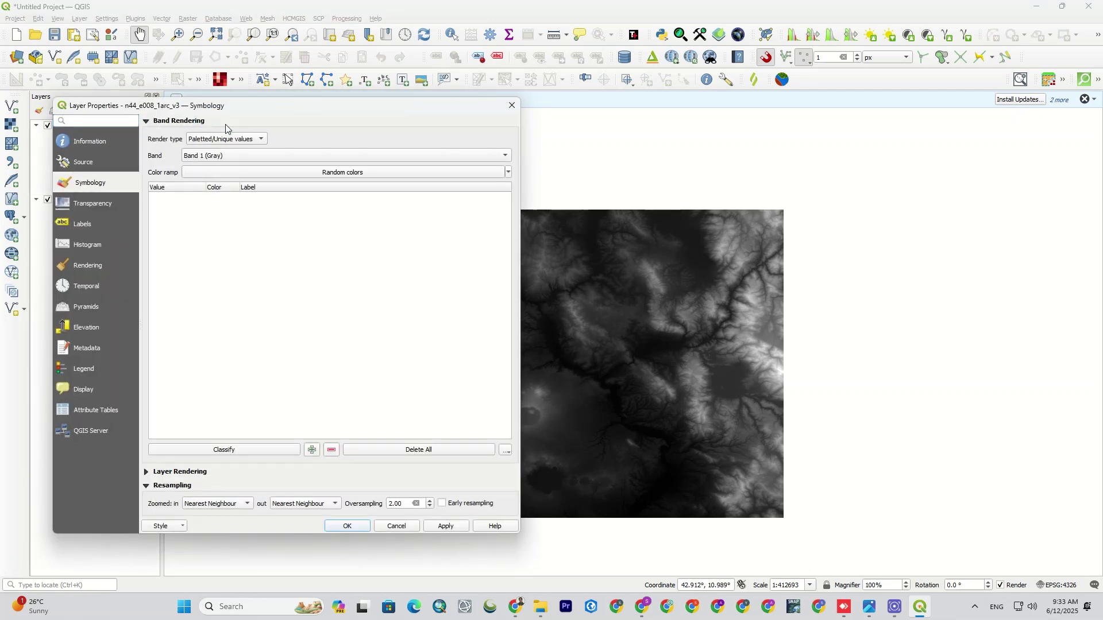
{"action": "left_click", "coordinate": [239, 450]}
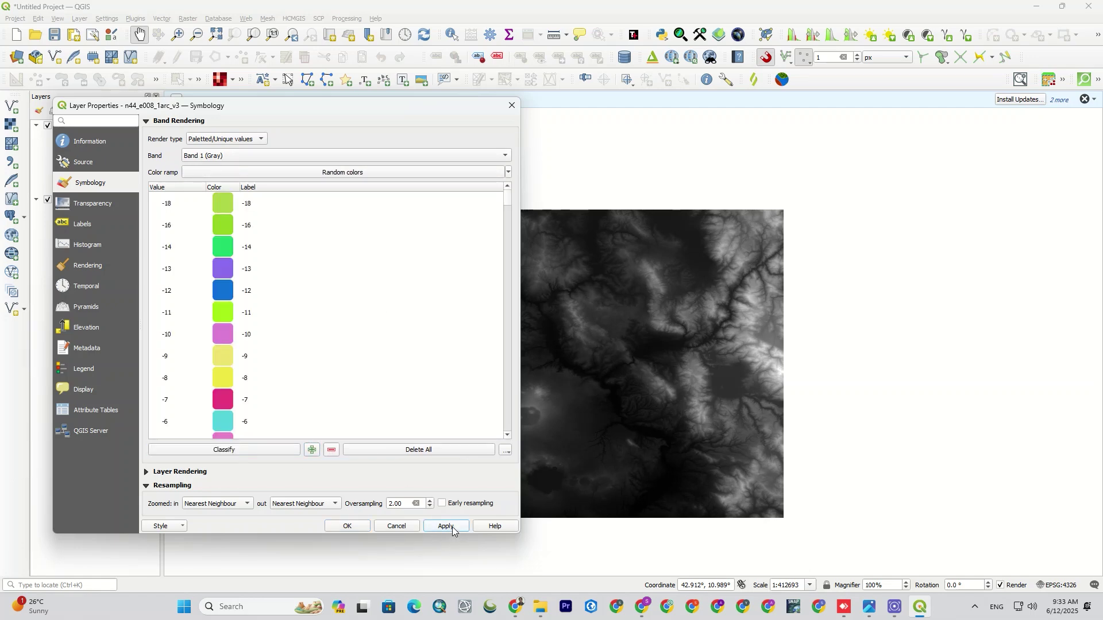
{"action": "left_click", "coordinate": [296, 174]}
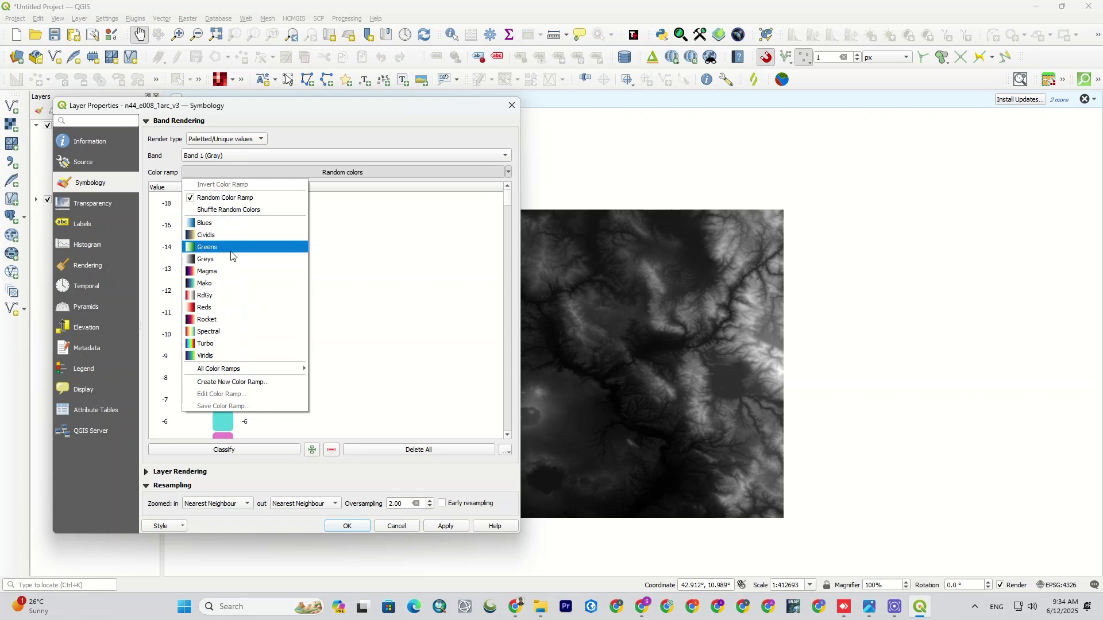
{"action": "left_click", "coordinate": [232, 331]}
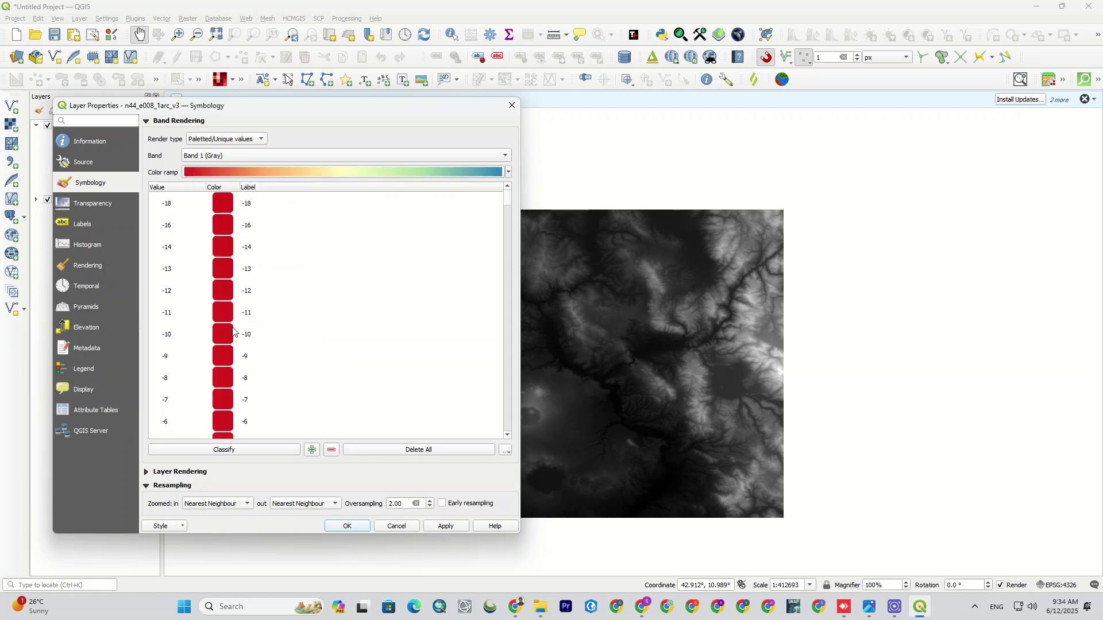
{"action": "left_click", "coordinate": [348, 527]}
Zoom the map to the n44_e008_1arc_v3 layer.
{"action": "left_click", "coordinate": [96, 201]}
{"action": "right_click", "coordinate": [95, 201]}
{"action": "left_click", "coordinate": [101, 207]}
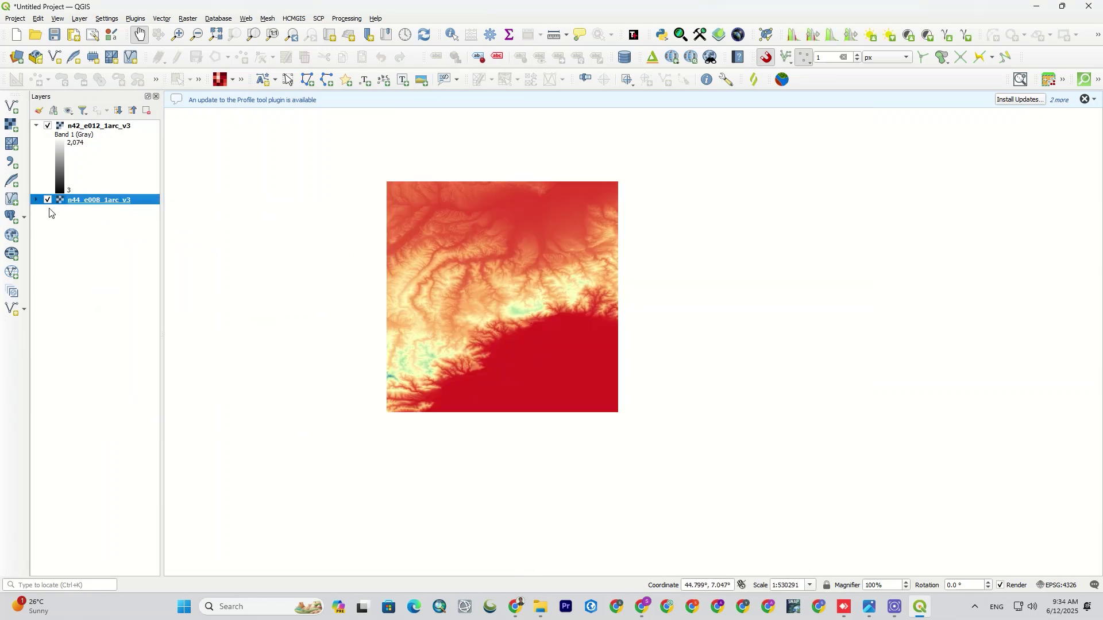
Switch the n44 layer's colour ramp to Plasma, apply it and close Layer Properties.
{"action": "right_click", "coordinate": [72, 201]}
{"action": "left_click", "coordinate": [132, 430]}
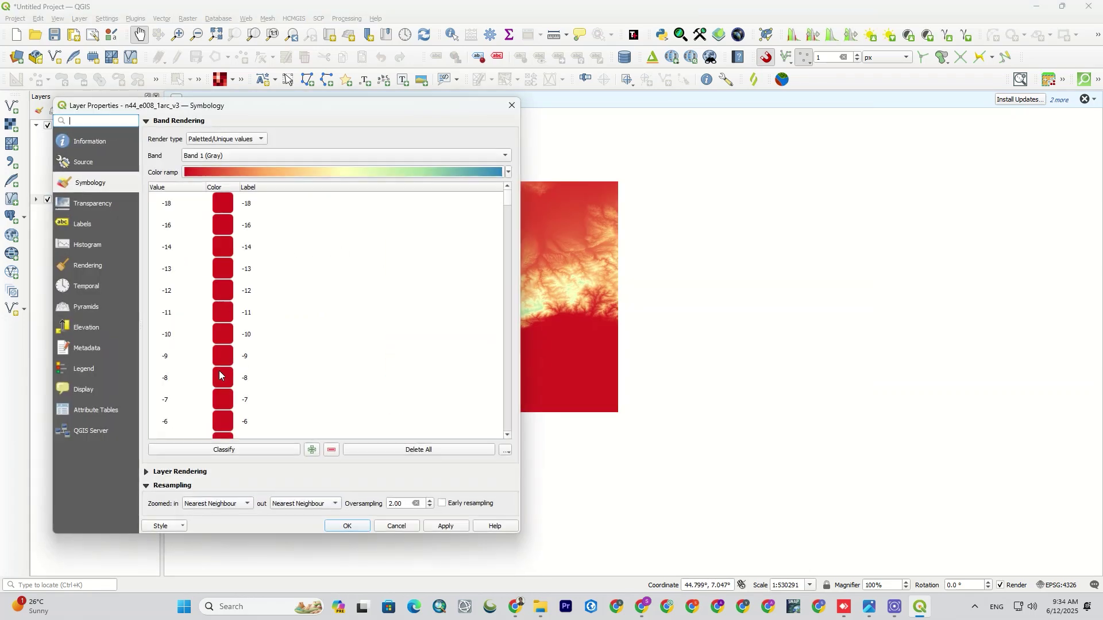
{"action": "left_click", "coordinate": [508, 173]}
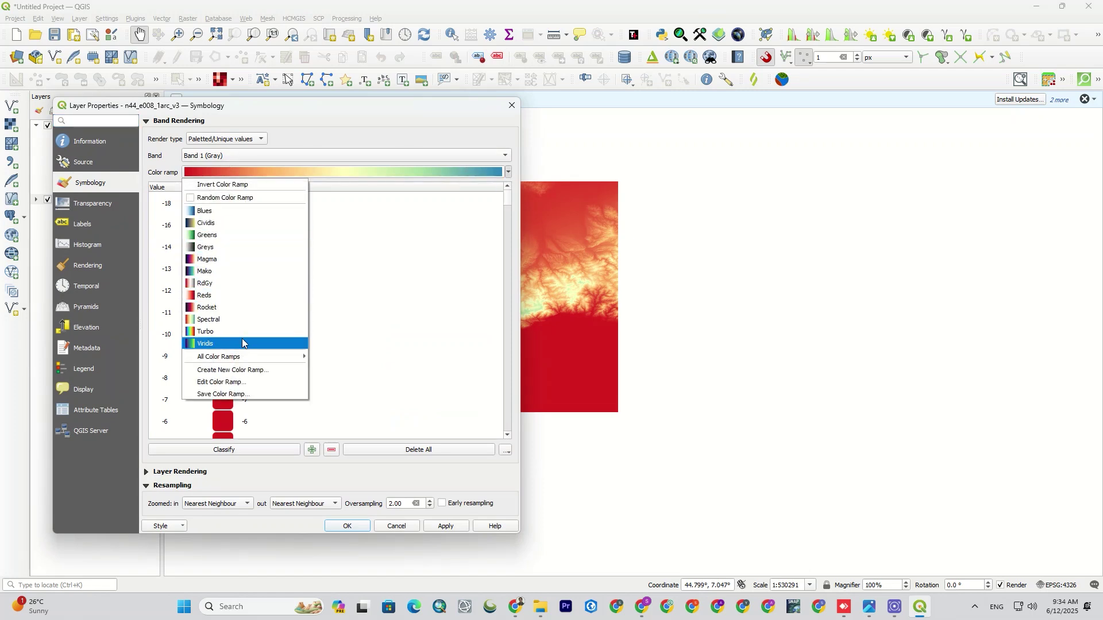
{"action": "mouse_move", "coordinate": [270, 357]}
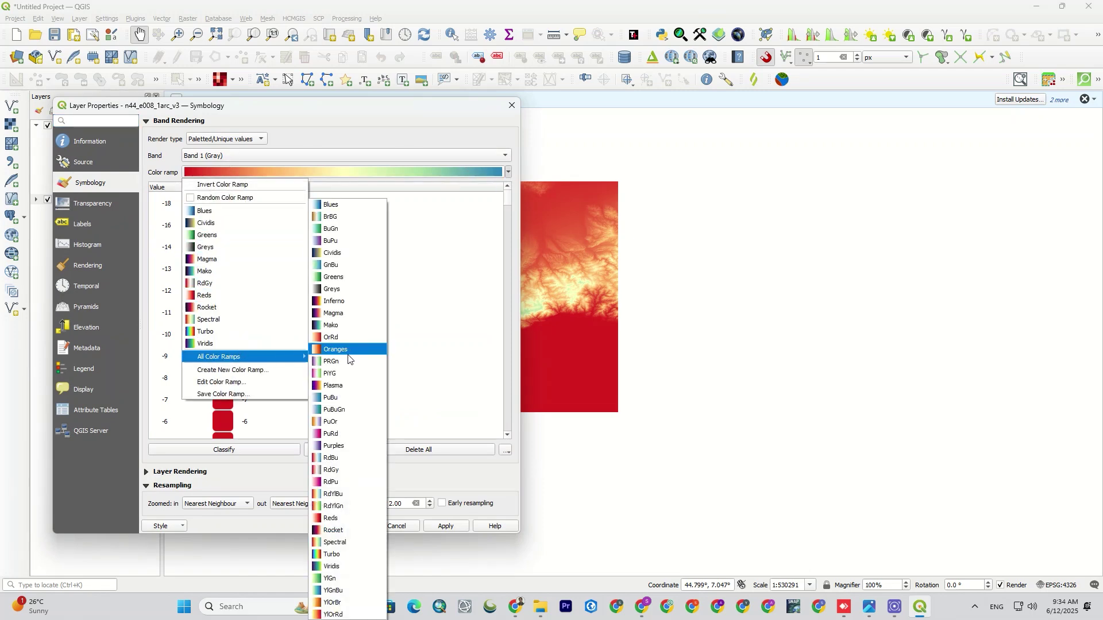
{"action": "left_click", "coordinate": [340, 386]}
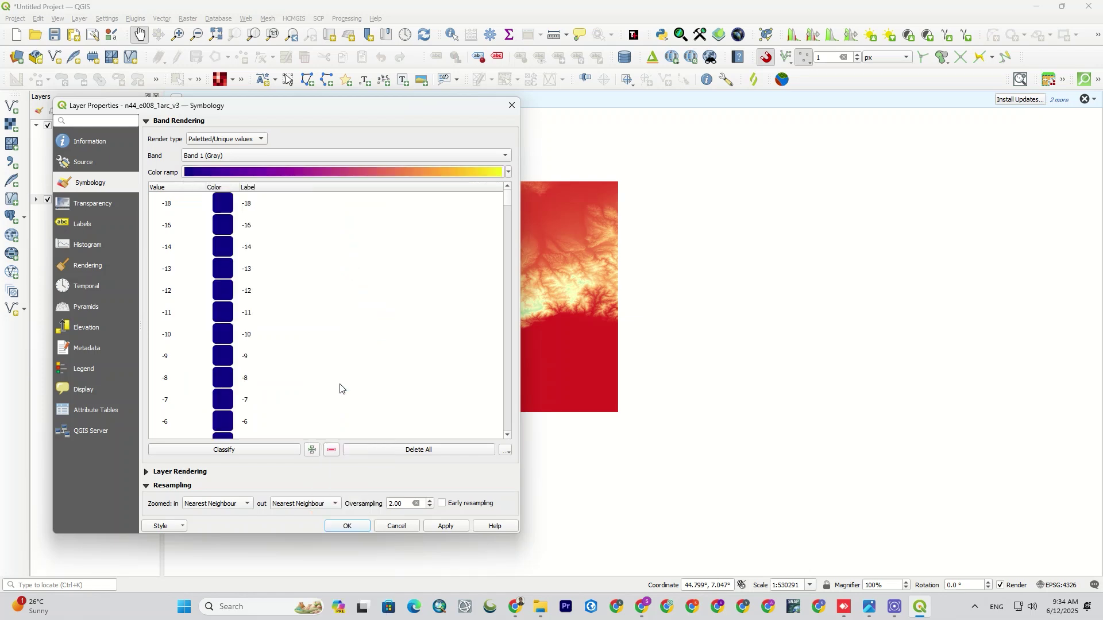
{"action": "left_click", "coordinate": [442, 528]}
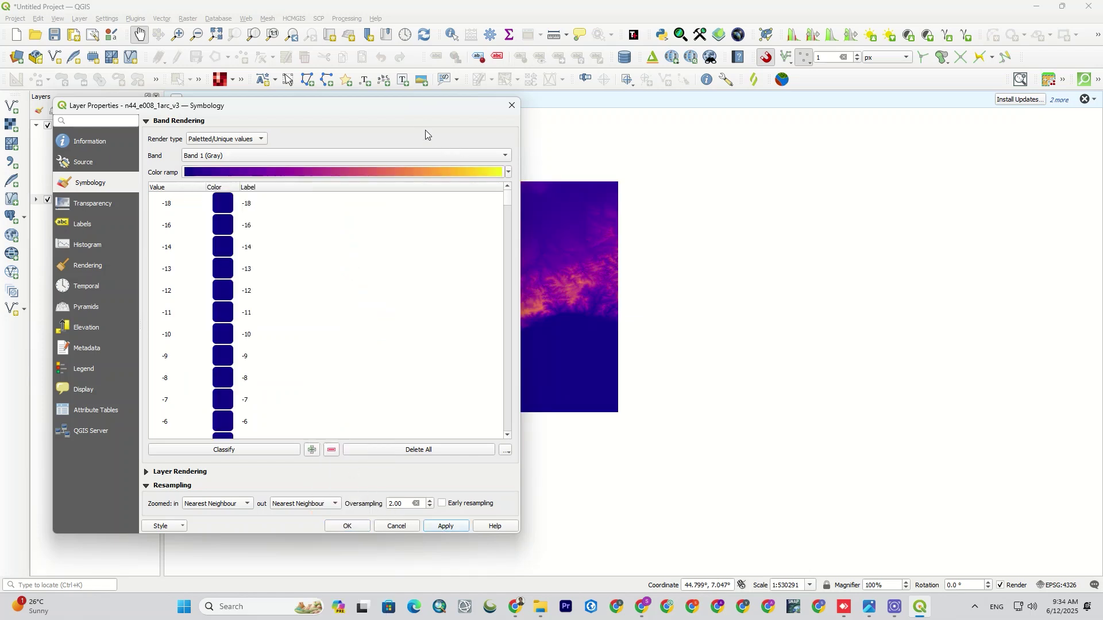
{"action": "mouse_move", "coordinate": [421, 111]}
{"action": "left_mouse_down"}
{"action": "mouse_move", "coordinate": [180, 111]}
{"action": "mouse_move", "coordinate": [412, 101]}
{"action": "left_mouse_up"}
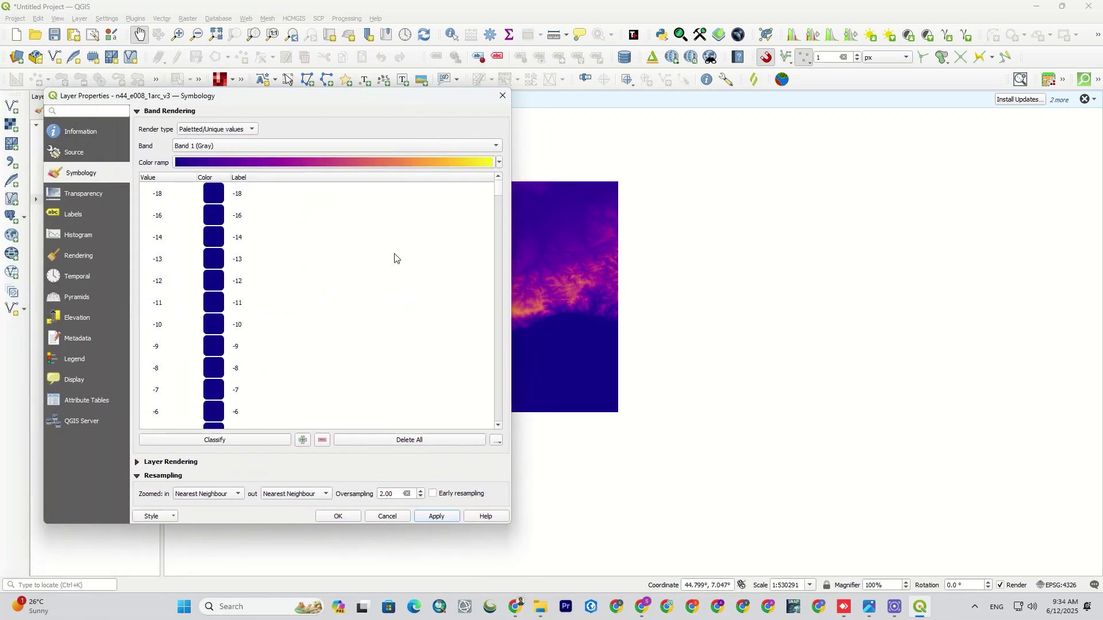
{"action": "left_click", "coordinate": [338, 516]}
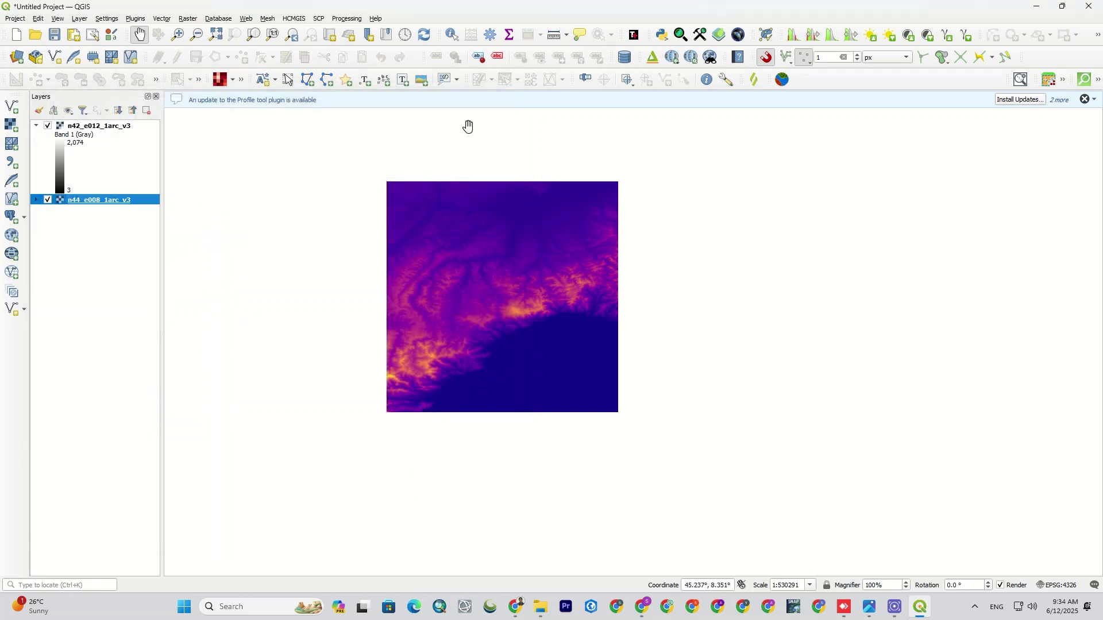
Add the Google Satellite basemap through QuickMapServices.
{"action": "left_click", "coordinate": [672, 57]}
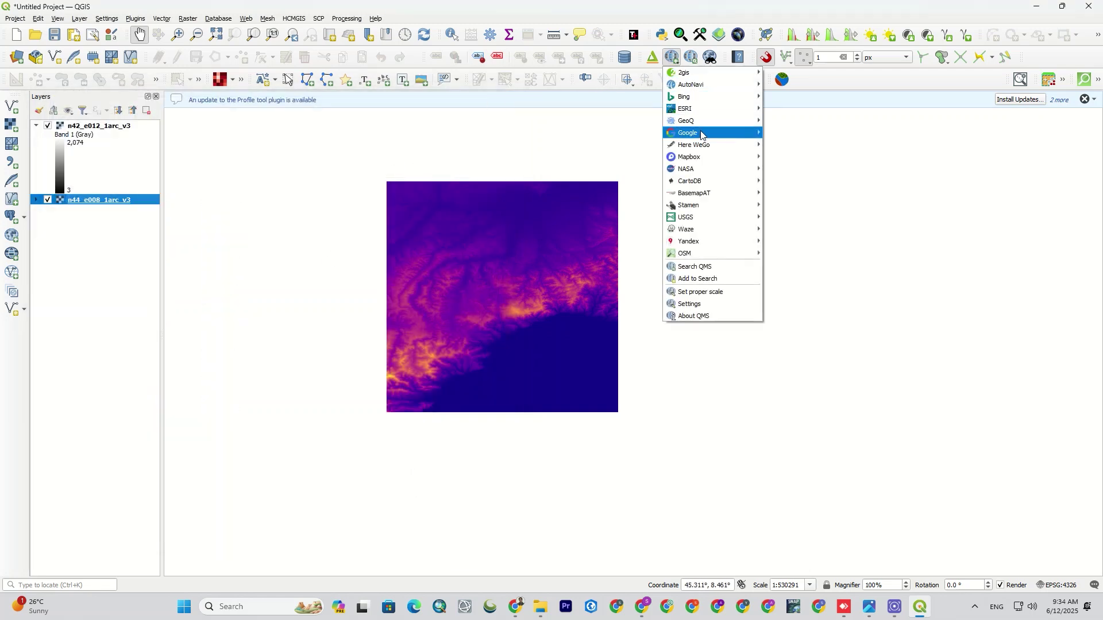
{"action": "mouse_move", "coordinate": [744, 137]}
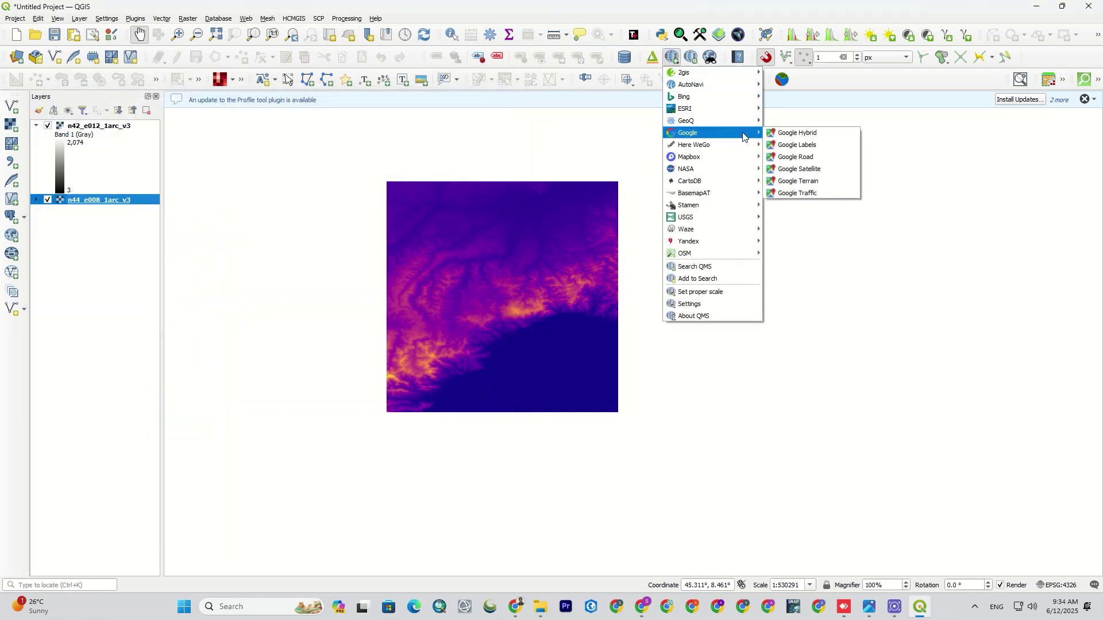
{"action": "left_click", "coordinate": [827, 171]}
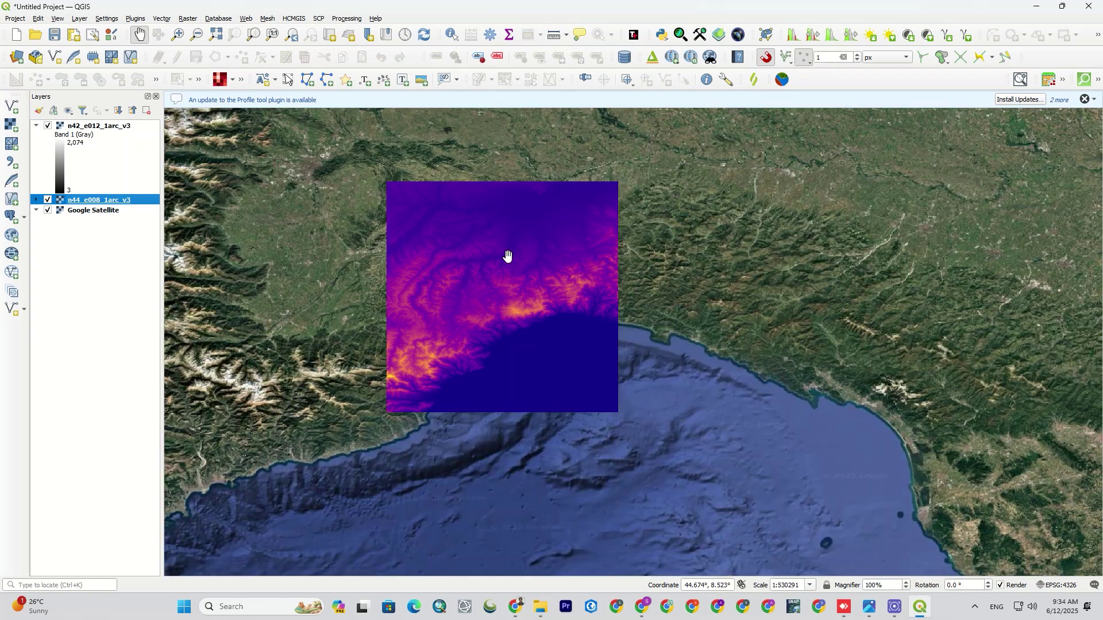
Toggle the n44 tile's visibility to compare it against the satellite imagery, leaving it shown.
{"action": "left_click", "coordinate": [48, 201]}
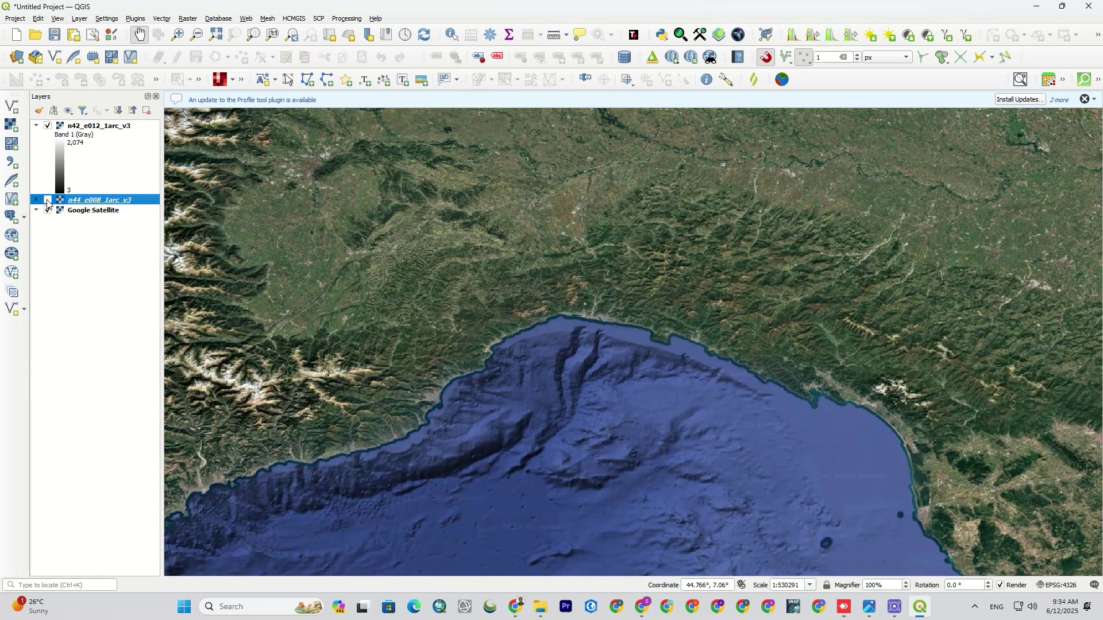
{"action": "left_click", "coordinate": [48, 201]}
{"action": "left_click", "coordinate": [48, 201]}
{"action": "left_click", "coordinate": [47, 200]}
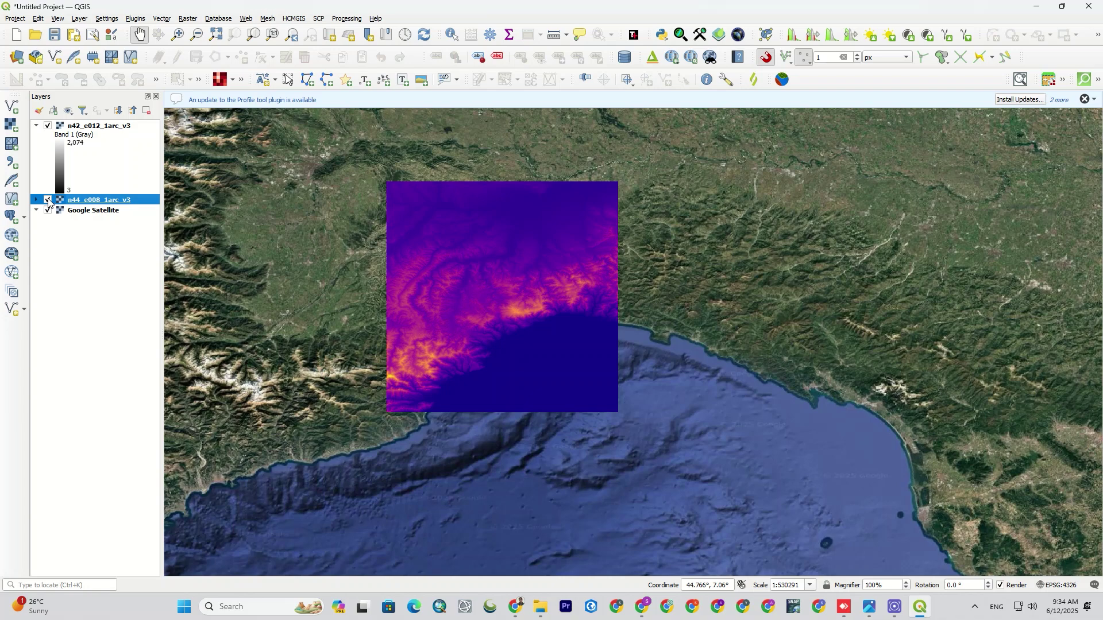
{"action": "left_click", "coordinate": [53, 196]}
{"action": "left_click", "coordinate": [50, 201]}
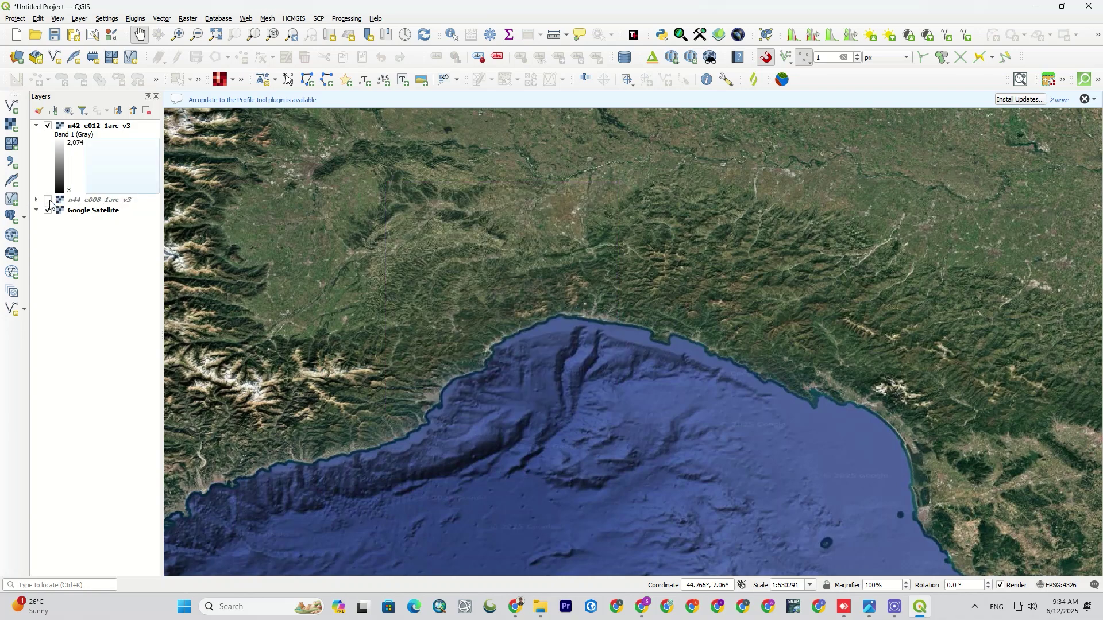
{"action": "left_click", "coordinate": [49, 201]}
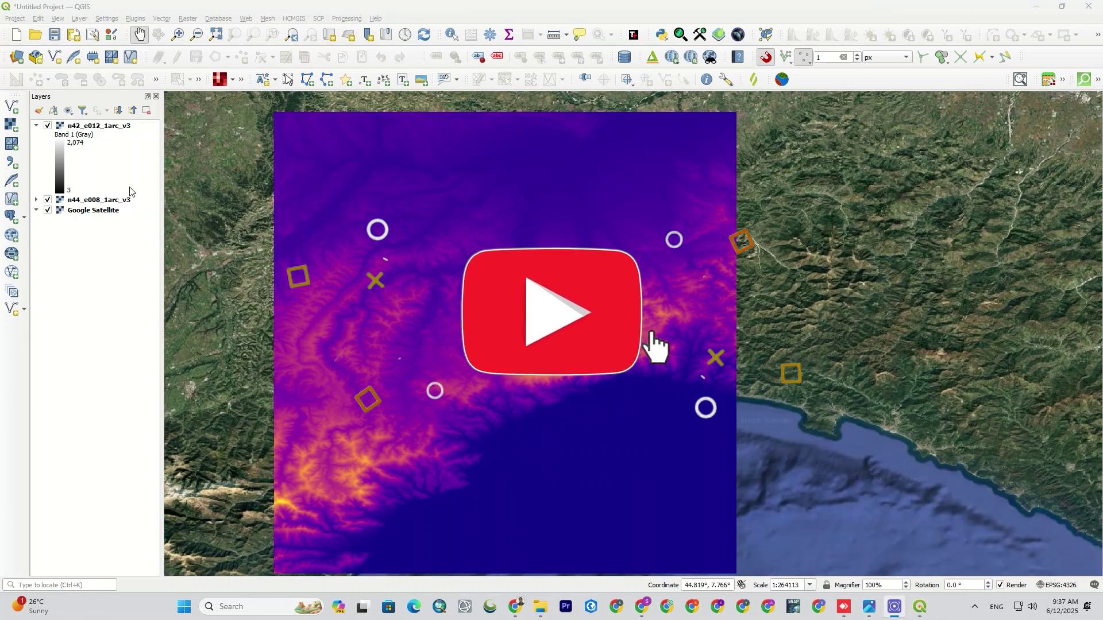
Zoom to the n42_e012_1arc_v3 layer and pan to show the adjacent coast.
{"action": "right_click", "coordinate": [78, 126]}
{"action": "left_click", "coordinate": [89, 138]}
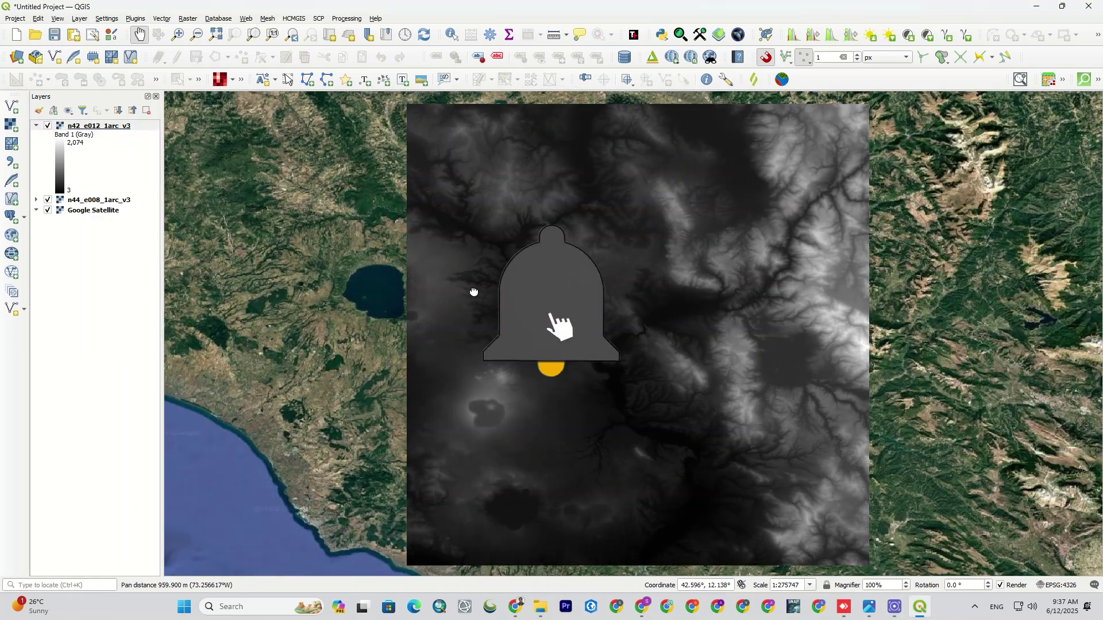
{"action": "left_click_drag", "start_coordinate": [466, 291], "coordinate": [695, 286]}
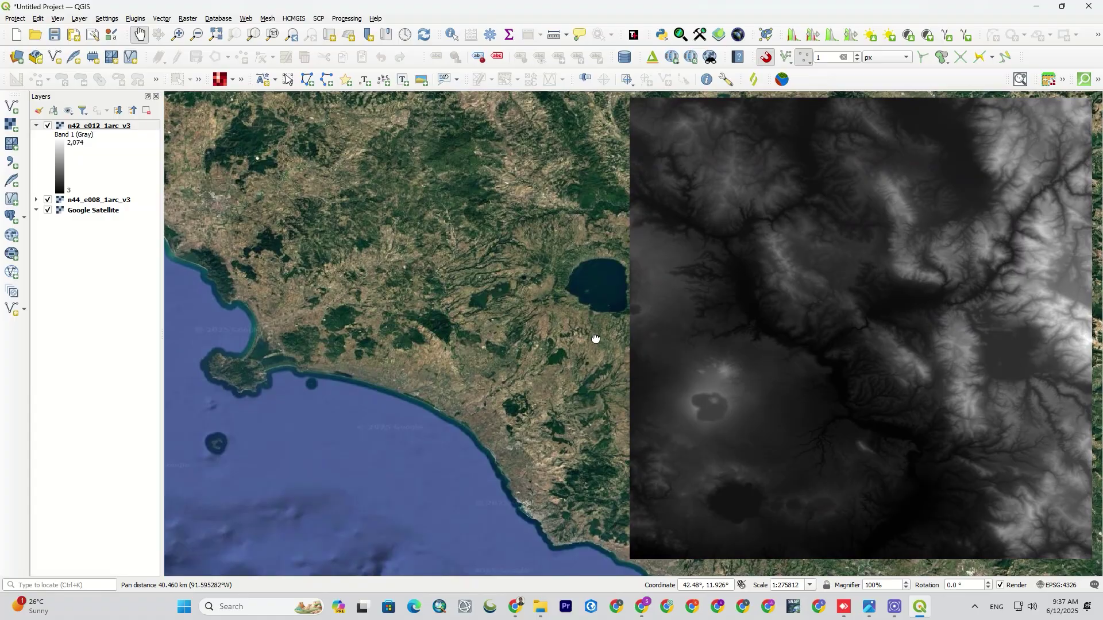